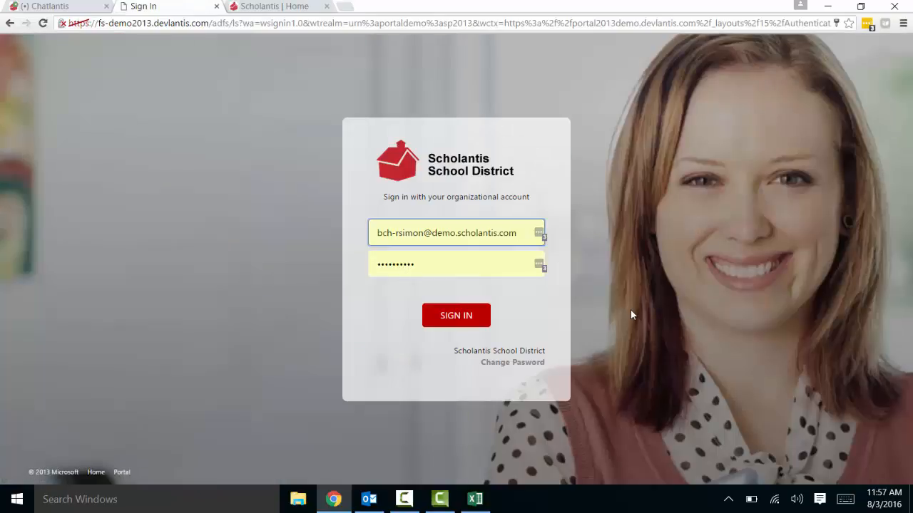
# Sign in to the school district portal with the saved account and go to My Site.
pyautogui.click(438, 320)
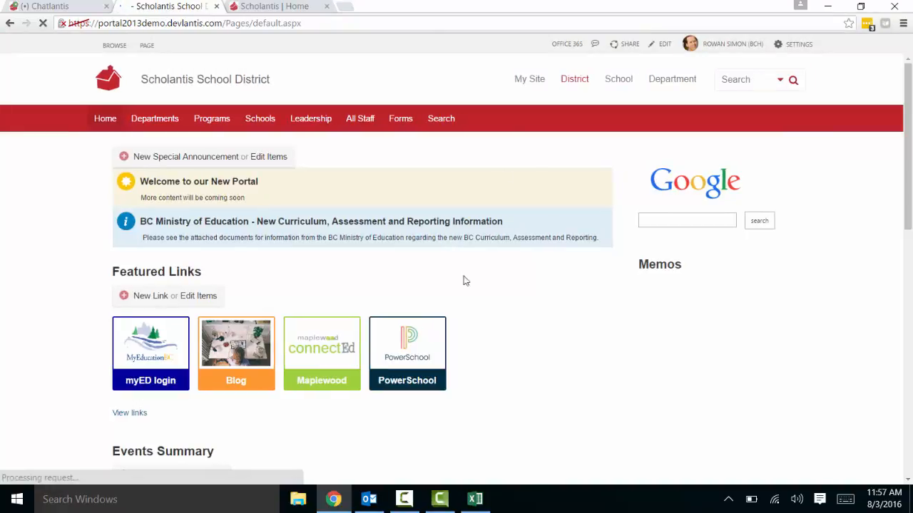
pyautogui.click(527, 80)
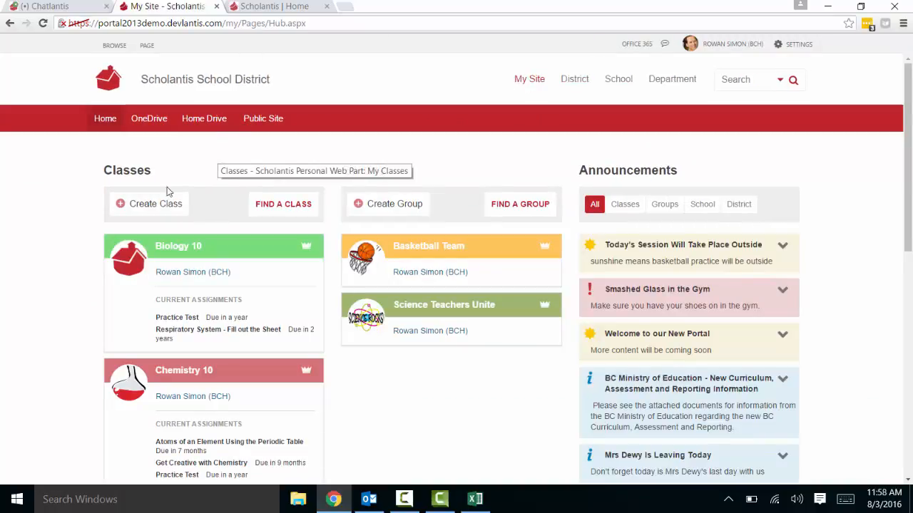
pyautogui.click(156, 205)
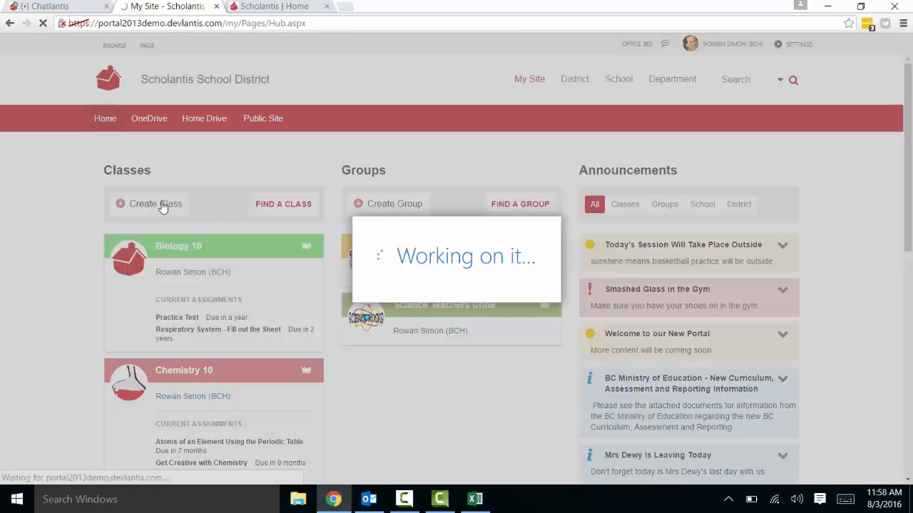
pyautogui.click(326, 391)
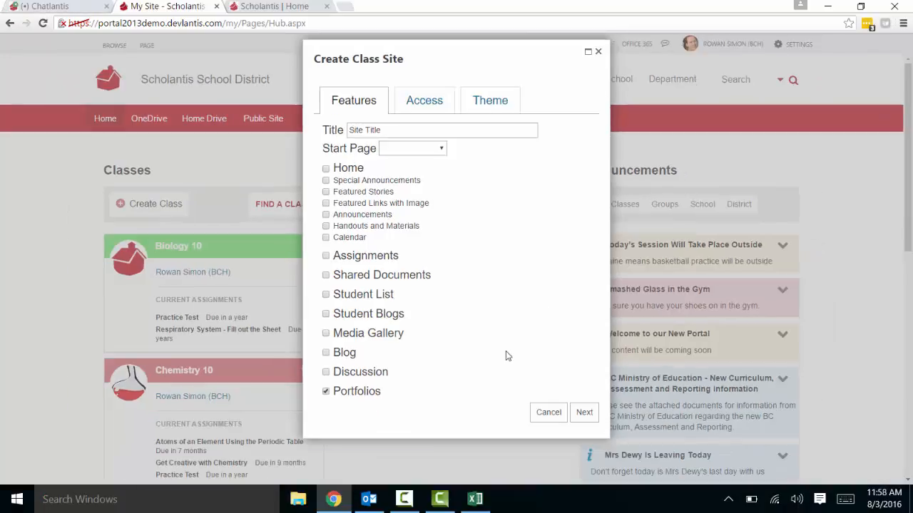
pyautogui.click(546, 355)
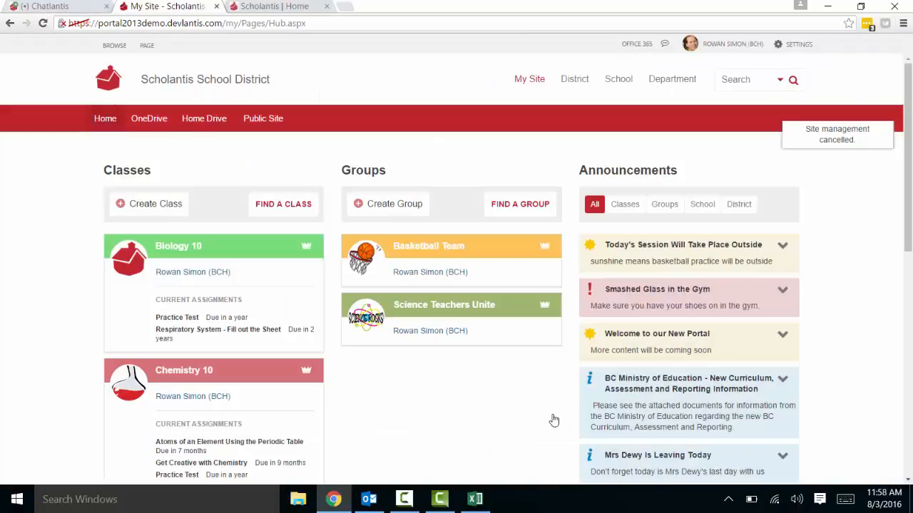
# Open the Portfolios page of the Chemistry 10 class and locate its Feedback option.
pyautogui.click(199, 376)
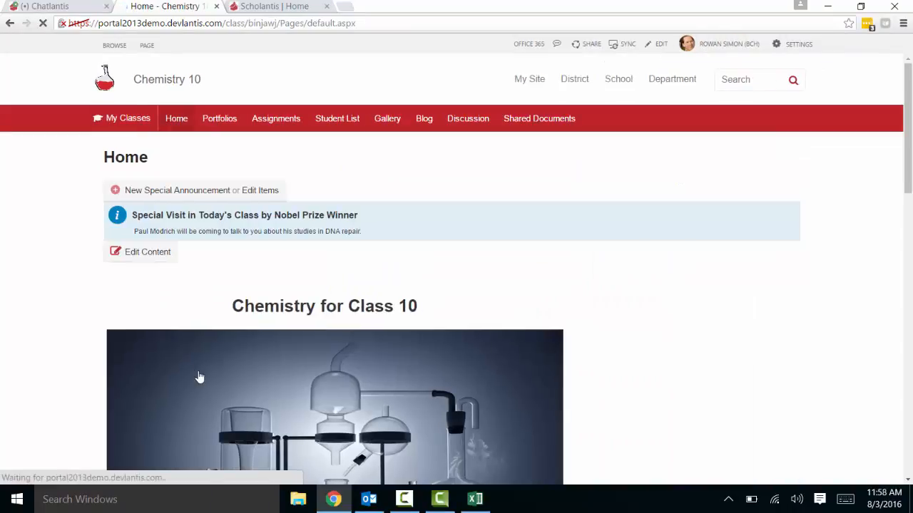
pyautogui.click(225, 127)
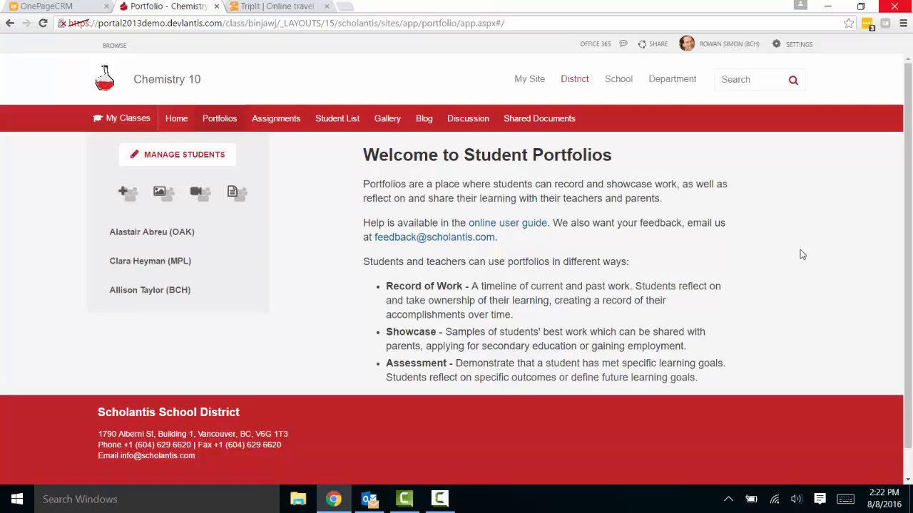
pyautogui.moveTo(715, 118)
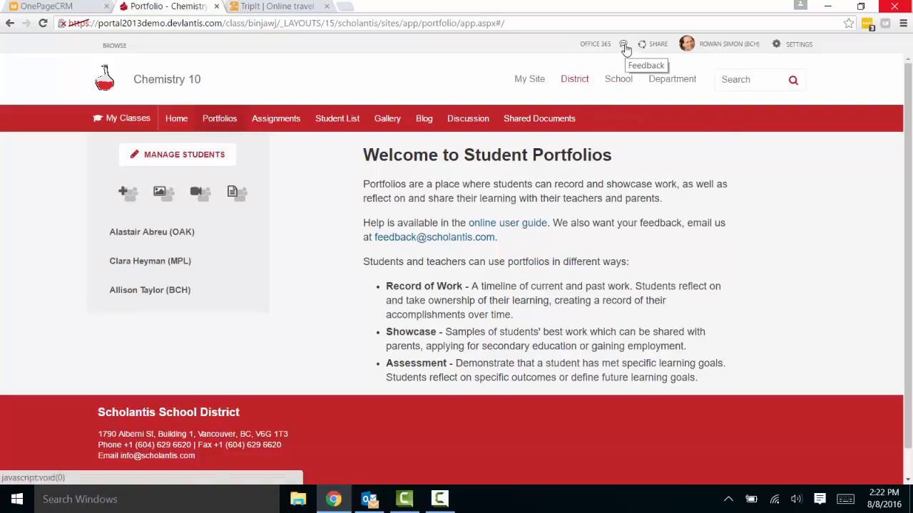
pyautogui.click(624, 46)
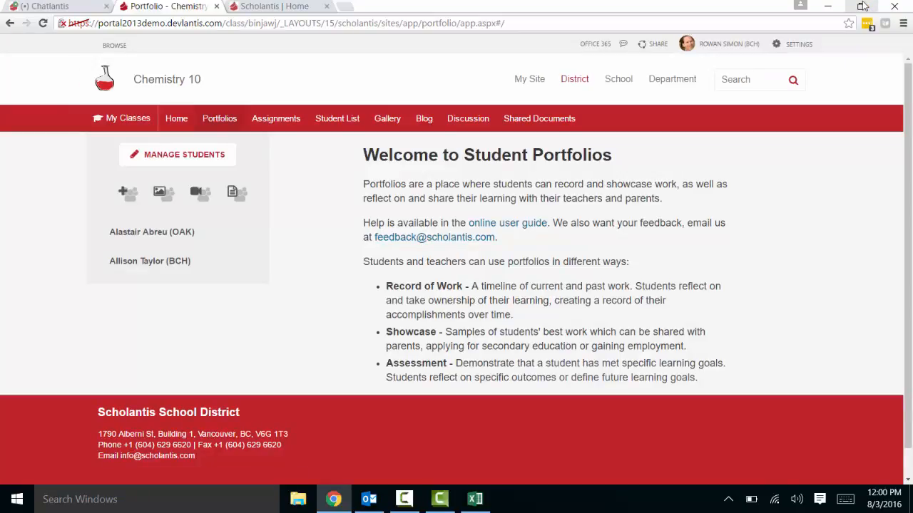
# Narrow the browser window to phone width and examine the Portfolios page's mobile layout, including its student management controls.
pyautogui.click(862, 7)
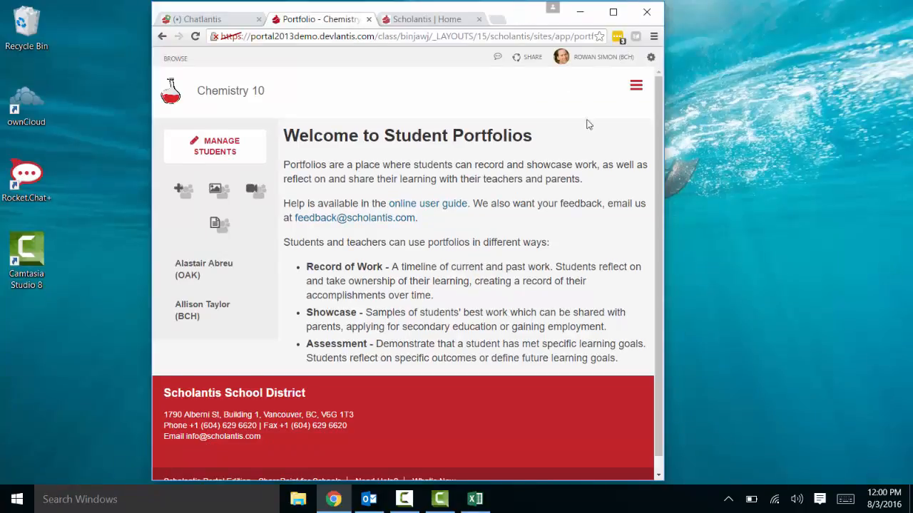
pyautogui.moveTo(662, 2); pyautogui.dragTo(393, 51)
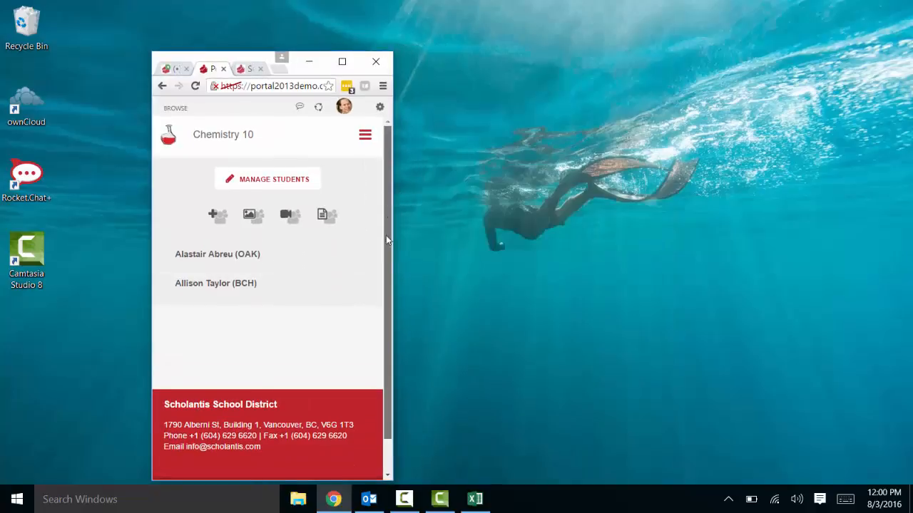
pyautogui.scroll(-1, 386, 236)
pyautogui.scroll(1, 388, 285)
pyautogui.click(274, 180)
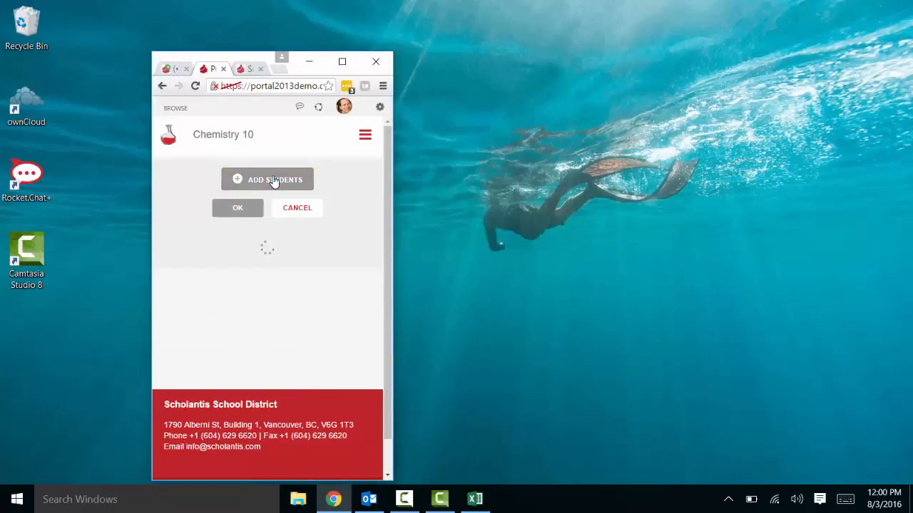
pyautogui.click(274, 180)
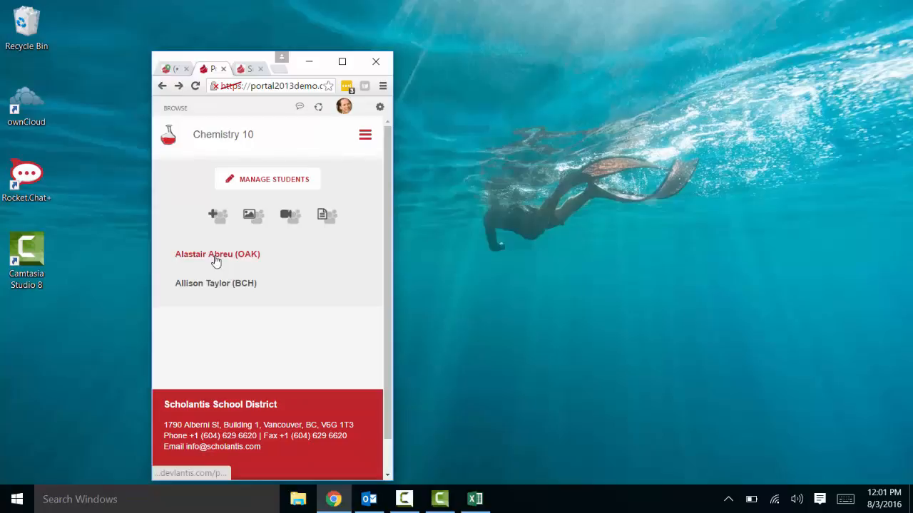
# Open the first listed student's portfolio, look over its mobile layout and maximize the browser window.
pyautogui.click(216, 255)
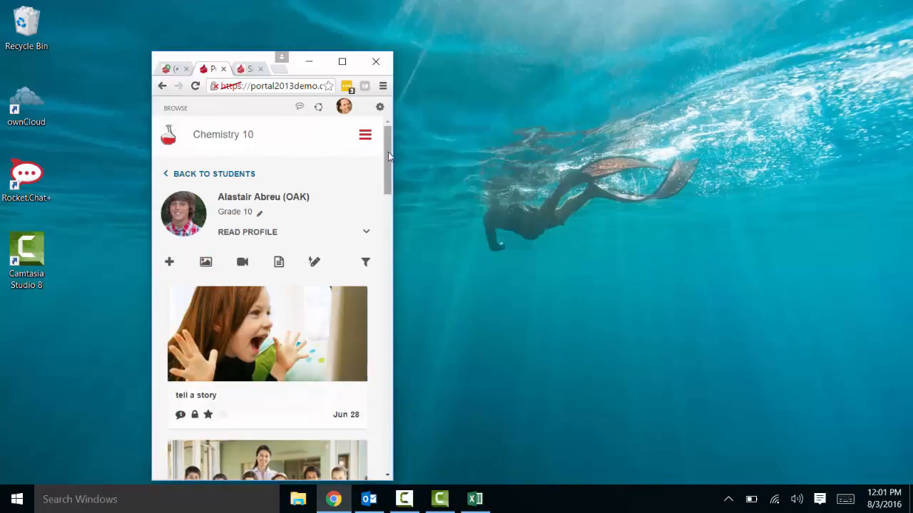
pyautogui.moveTo(385, 150)
pyautogui.mouseDown()
pyautogui.moveTo(375, 346)
pyautogui.moveTo(384, 150)
pyautogui.mouseUp()
pyautogui.click(340, 61)
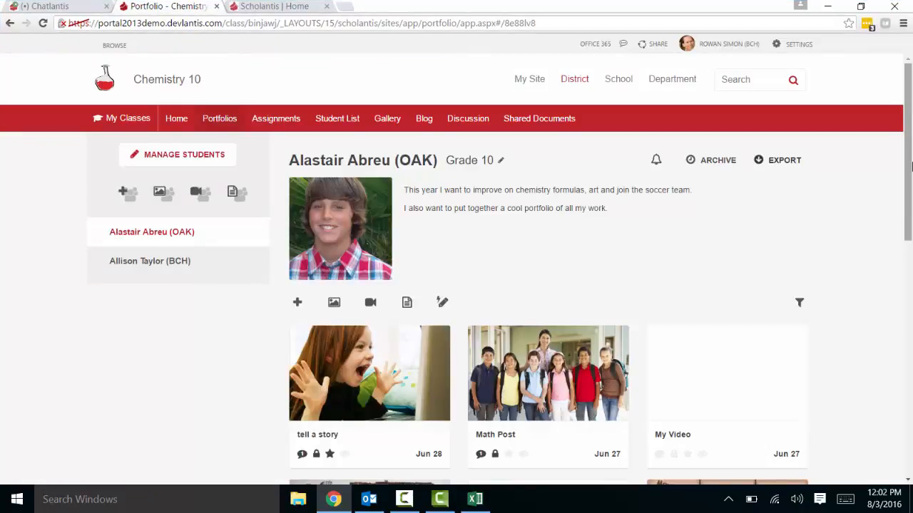
# Change the student's portfolio grade to Grade 11.
pyautogui.moveTo(347, 243)
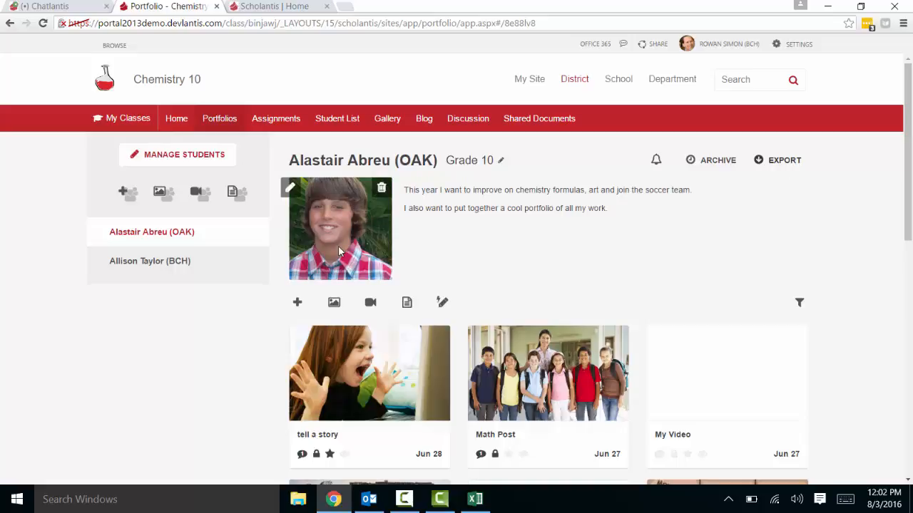
pyautogui.click(501, 163)
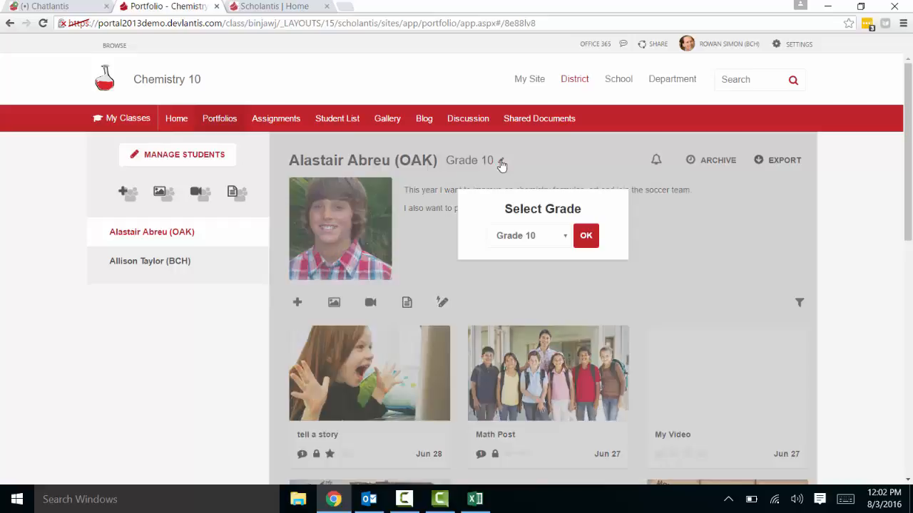
pyautogui.click(567, 241)
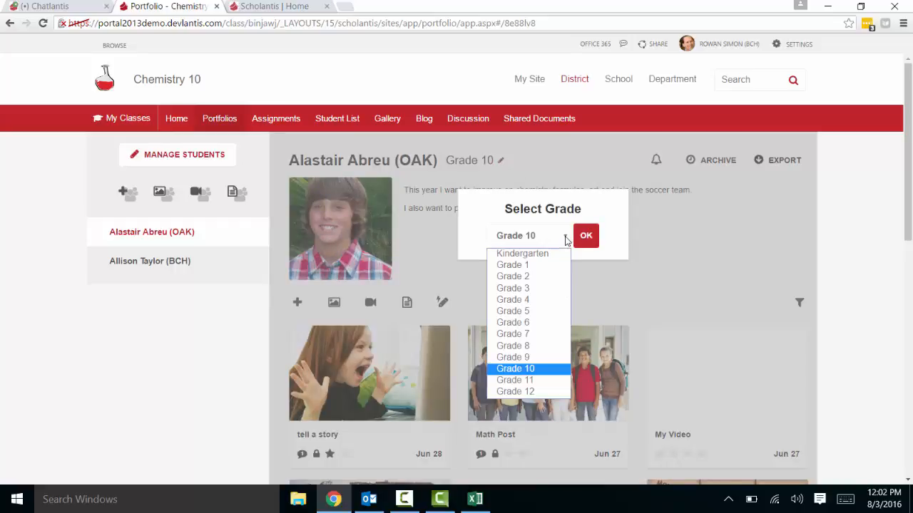
pyautogui.click(517, 380)
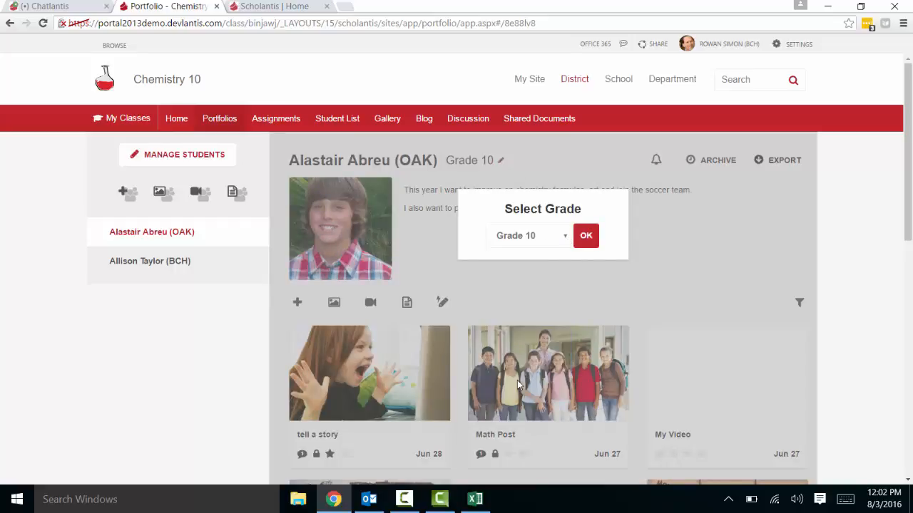
pyautogui.click(586, 236)
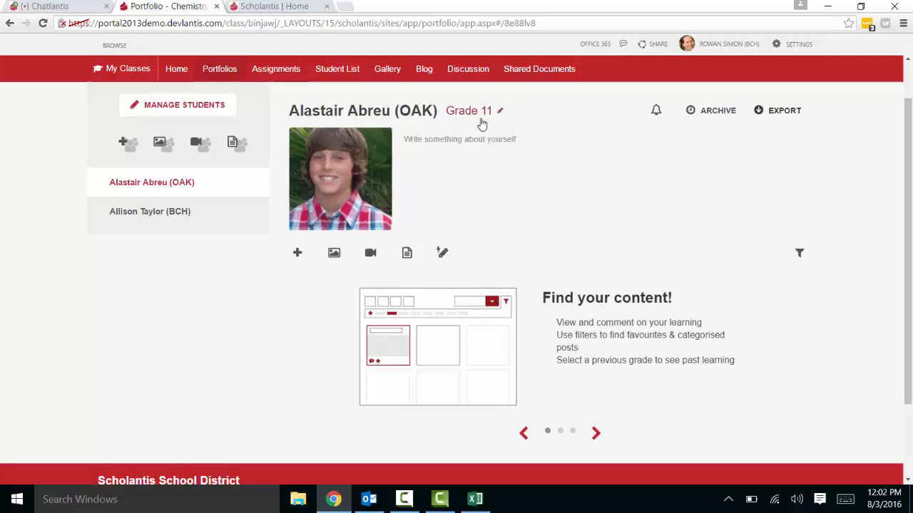
# Return the student's portfolio to Grade 10.
pyautogui.click(499, 113)
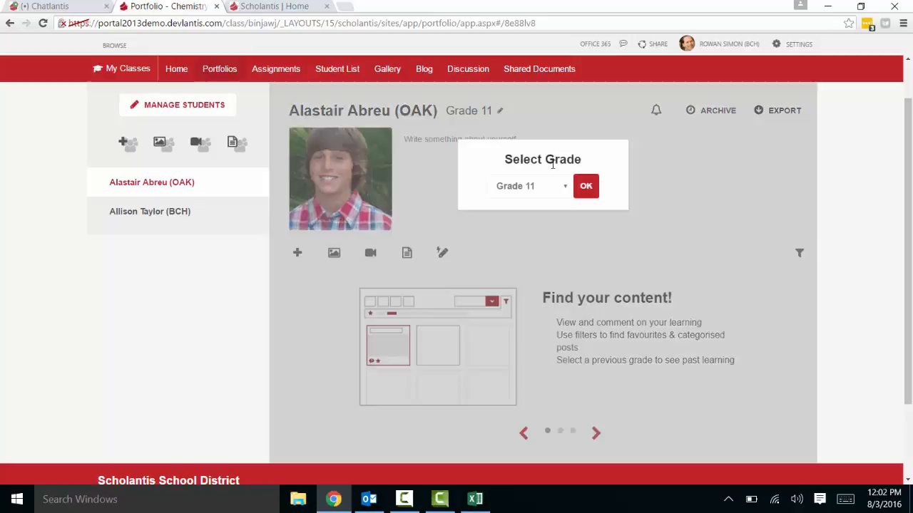
pyautogui.click(565, 187)
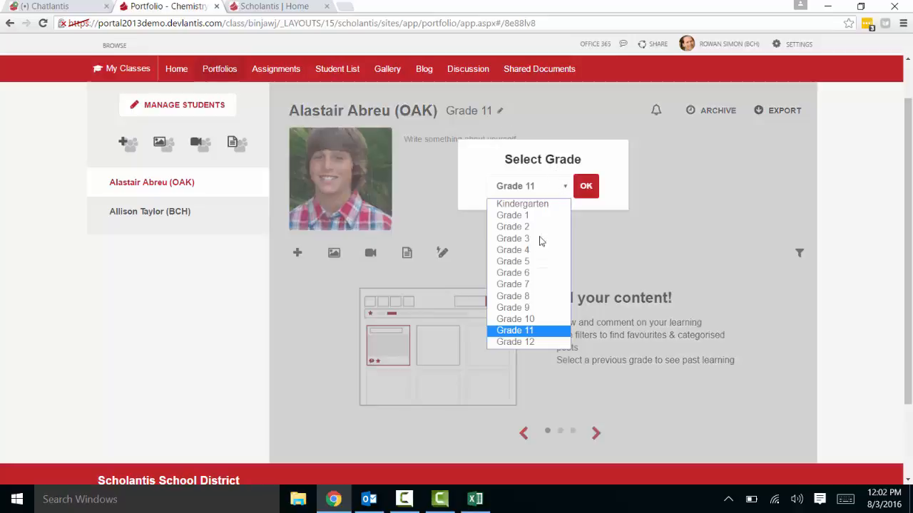
pyautogui.click(515, 319)
pyautogui.click(585, 186)
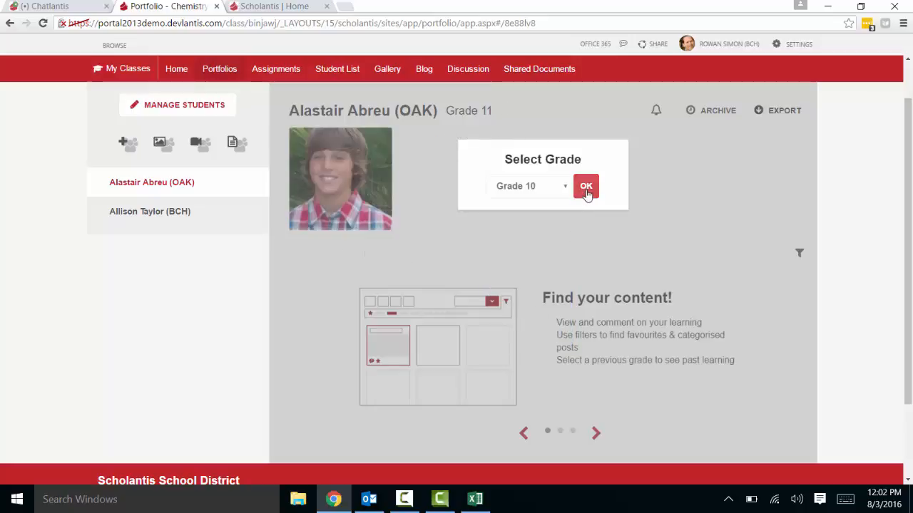
# Filter the student's posts by Science, then by other subjects, finishing with Language Arts and Mathematics selected.
pyautogui.moveTo(909, 193); pyautogui.dragTo(912, 202)
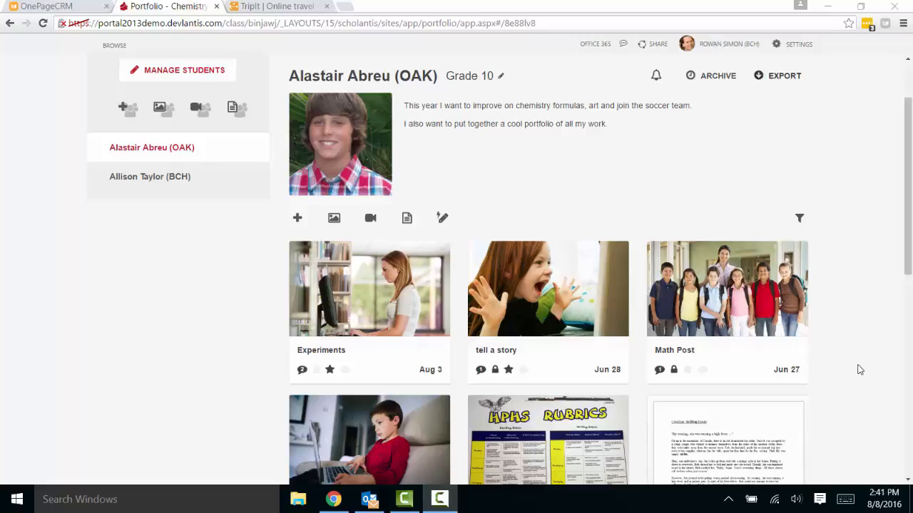
pyautogui.moveTo(907, 246); pyautogui.dragTo(907, 250)
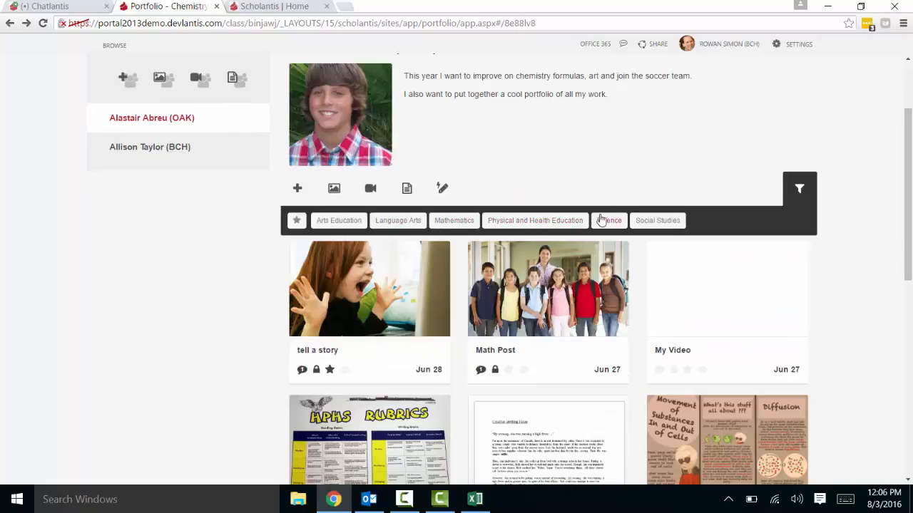
pyautogui.click(609, 221)
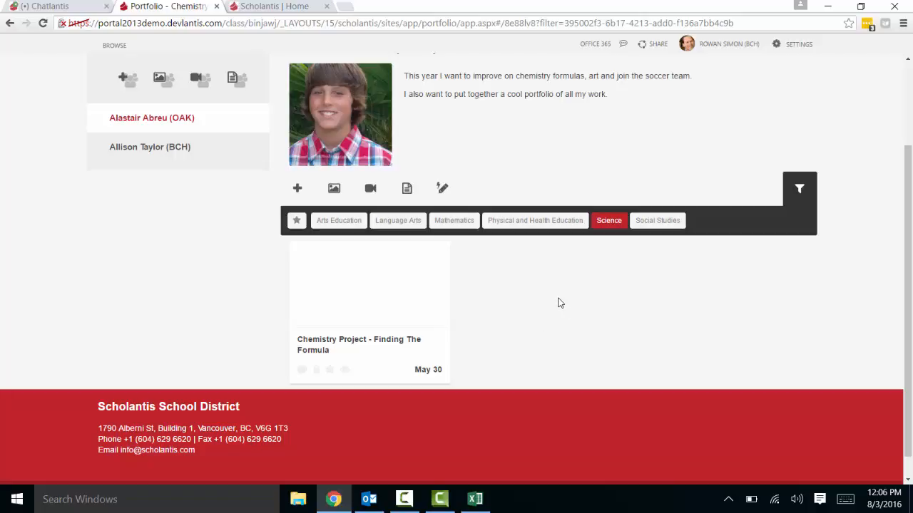
pyautogui.click(398, 220)
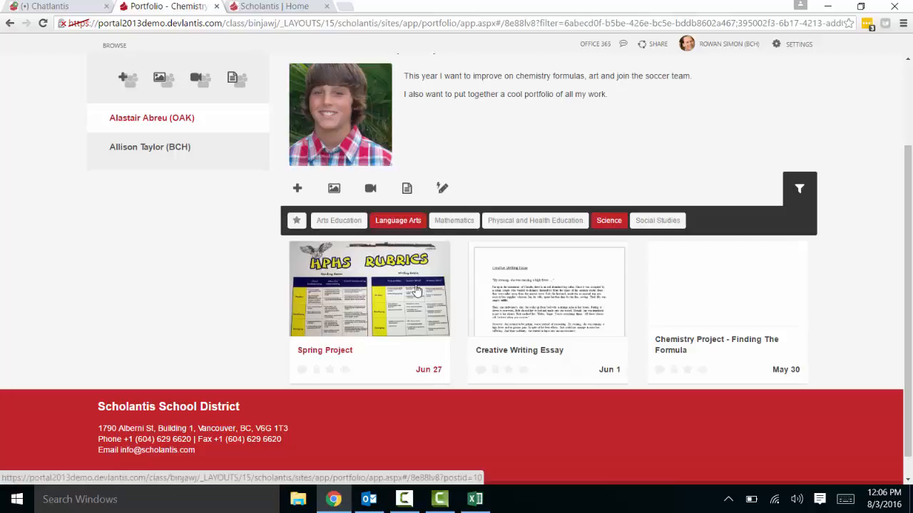
pyautogui.click(609, 221)
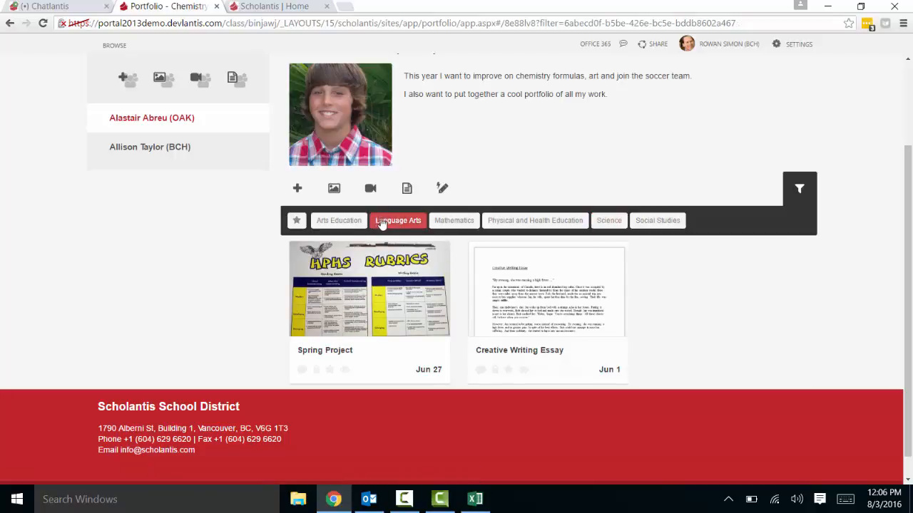
pyautogui.click(457, 222)
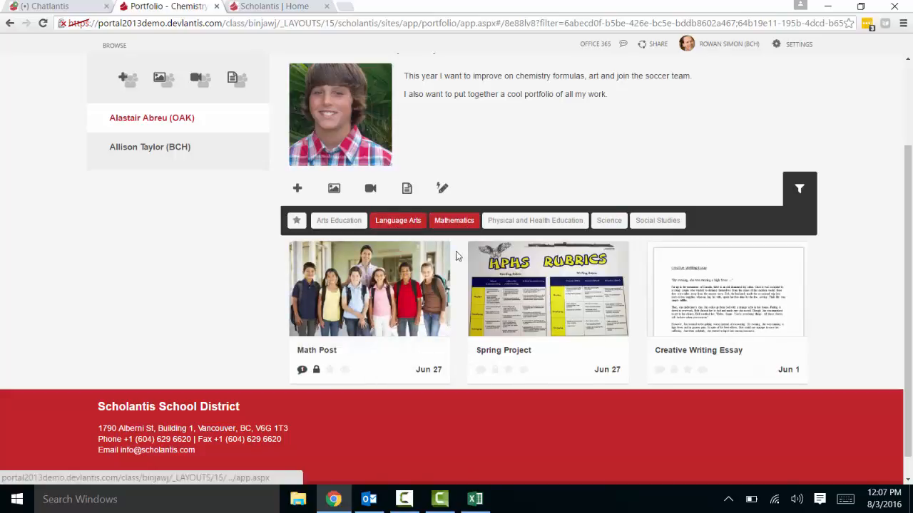
# Open the Creative Writing Essay post and mark it as a favourite.
pyautogui.click(734, 322)
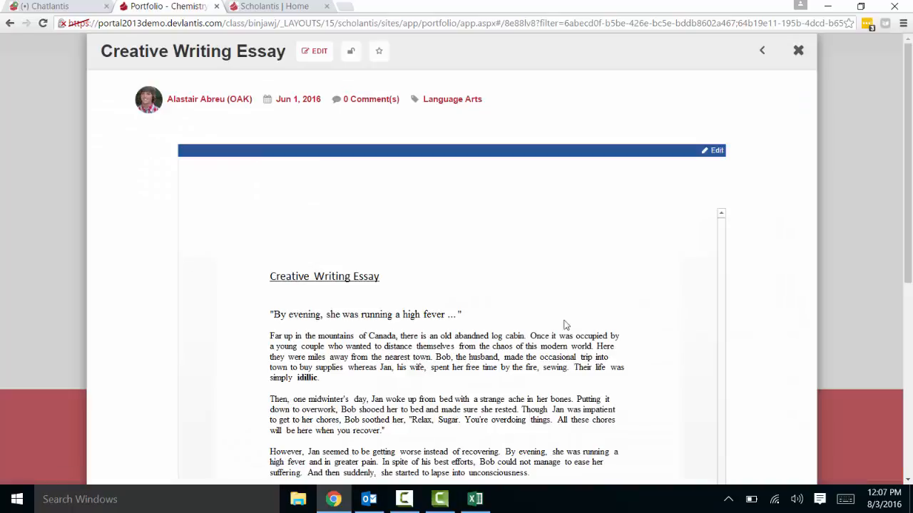
pyautogui.click(379, 53)
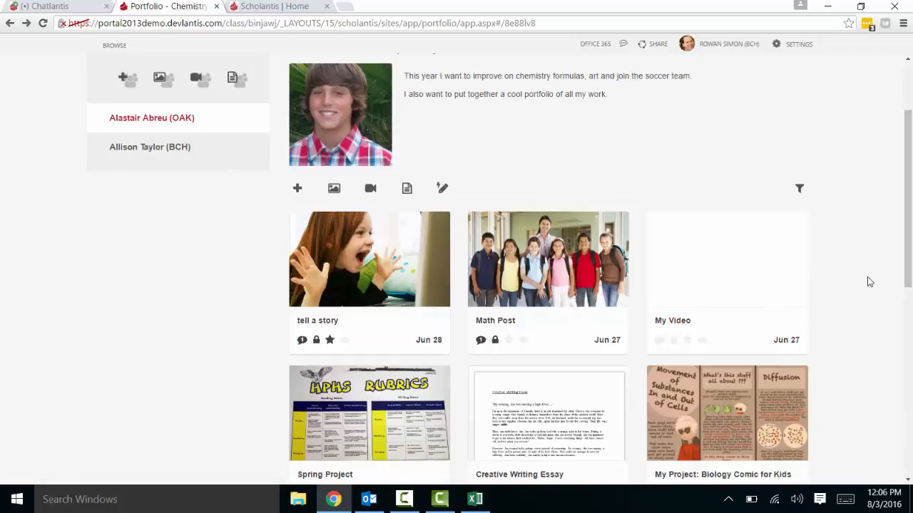
# Start a new picture post in the student's portfolio and title it "Experiments".
pyautogui.click(799, 188)
pyautogui.click(335, 193)
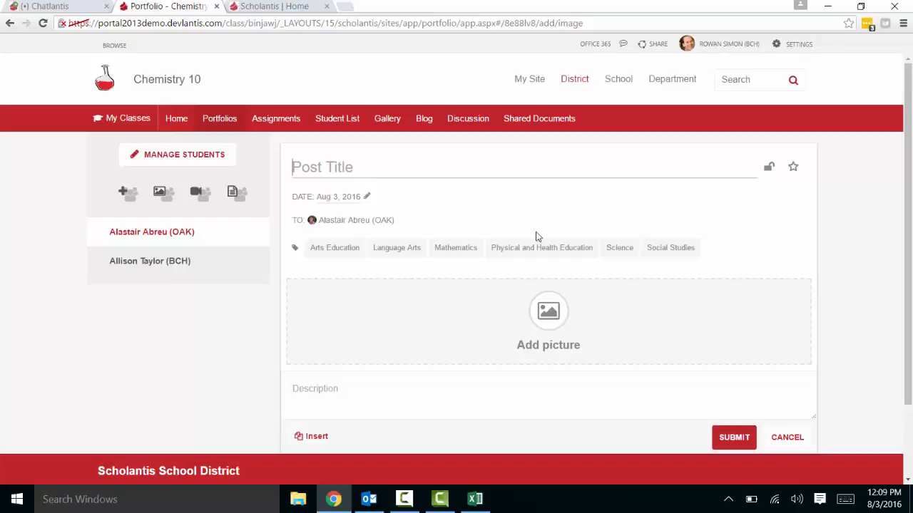
pyautogui.write('Exp')
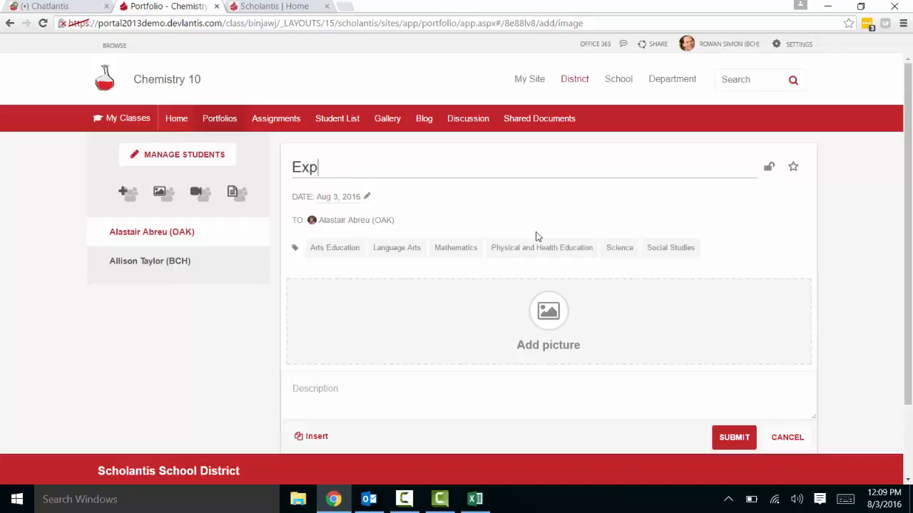
pyautogui.write('eriments')
# Upload the Stocksy pictures ending in 85261 and 132002 from Downloads to the Experiments post, and place the 132002 picture first.
pyautogui.scroll(-1, 542, 243)
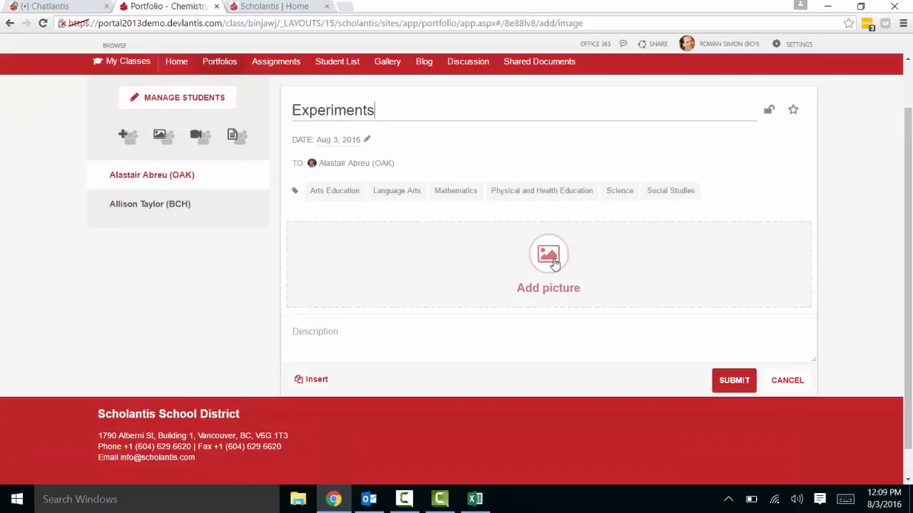
pyautogui.click(553, 262)
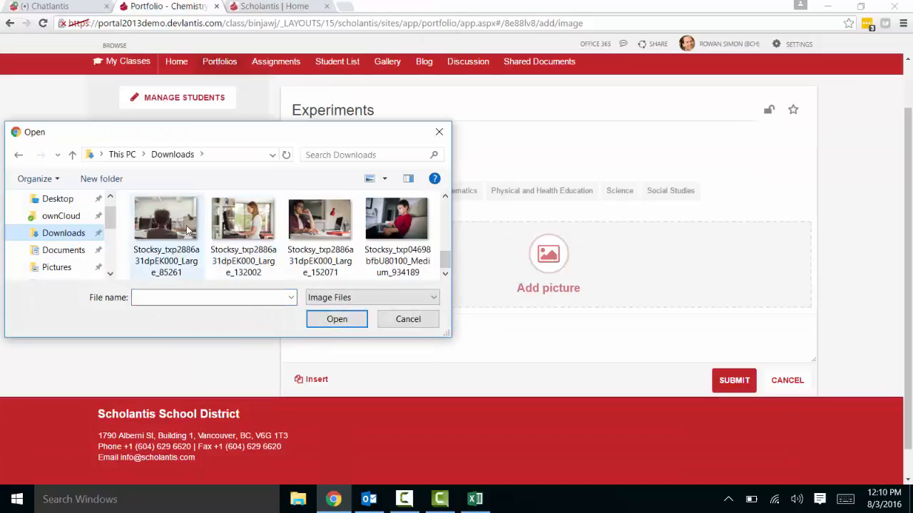
pyautogui.doubleClick(166, 221)
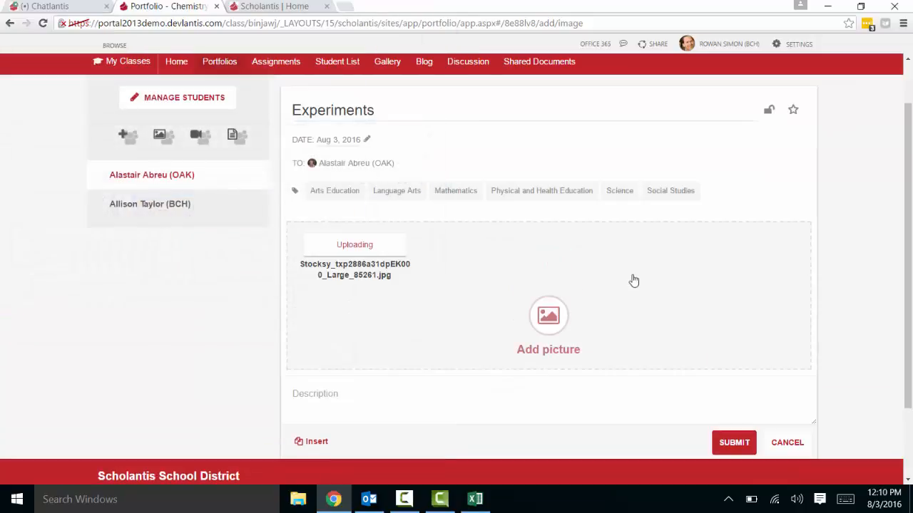
pyautogui.click(548, 324)
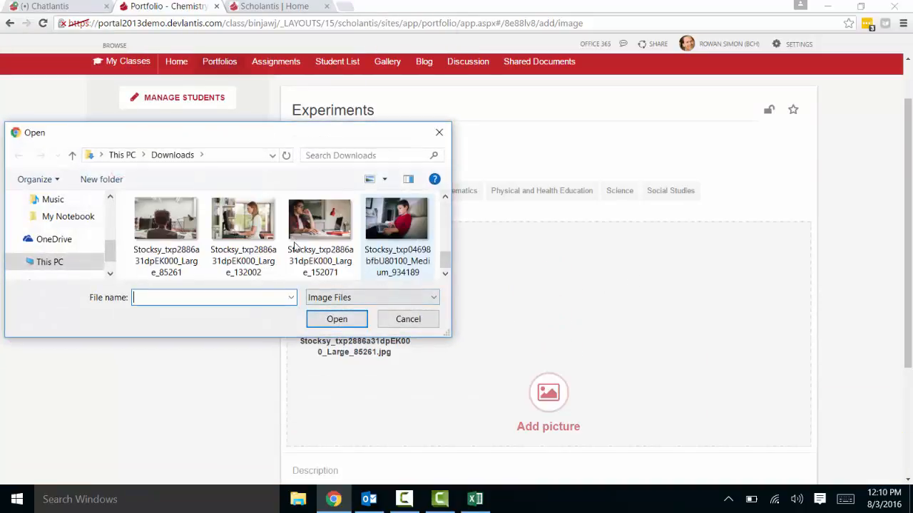
pyautogui.click(256, 227)
pyautogui.click(336, 319)
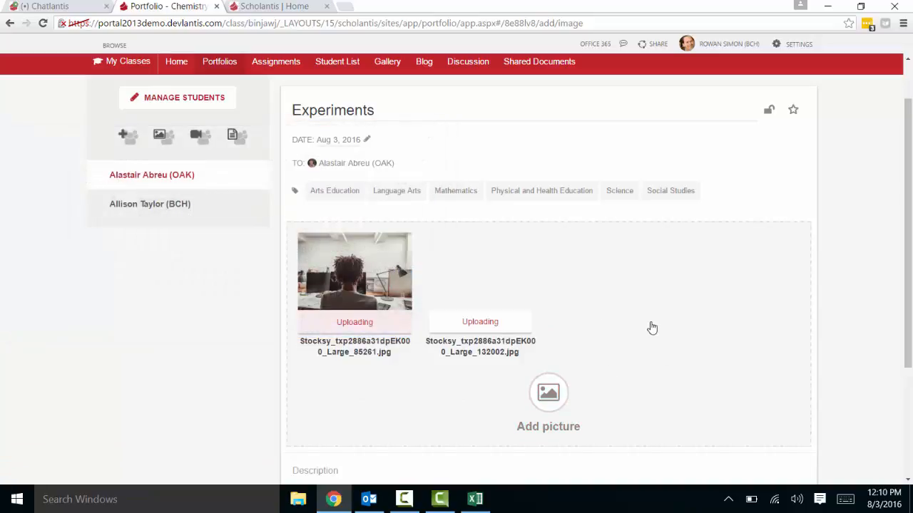
pyautogui.scroll(-1, 651, 325)
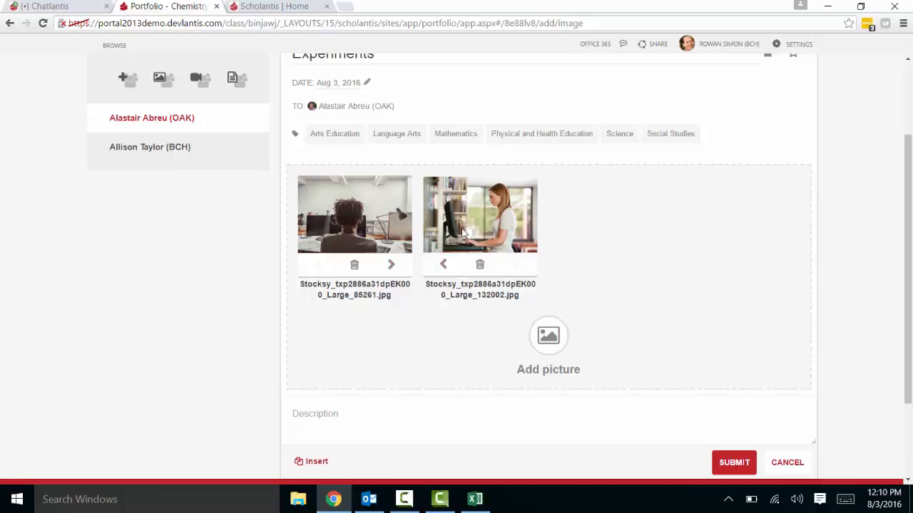
pyautogui.click(443, 264)
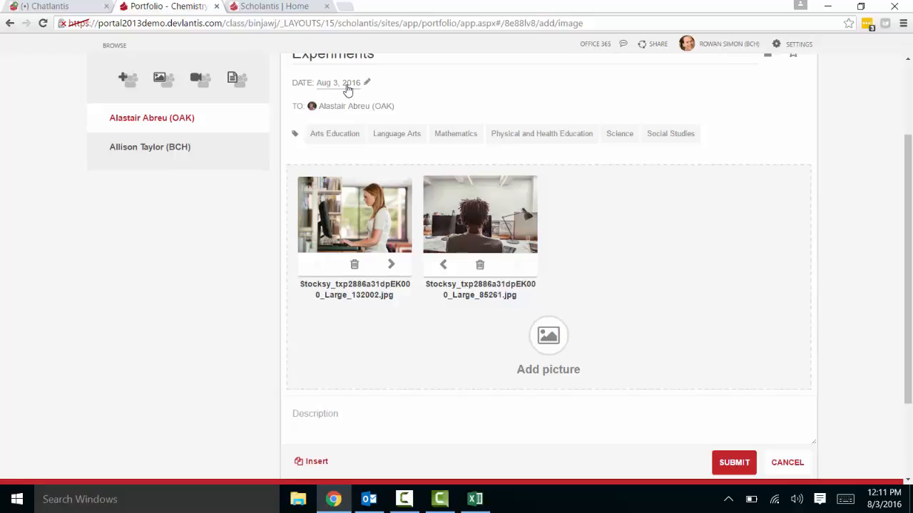
# Describe the post with the student's first name followed by "in his experiment", and view the available sources for inserting files.
pyautogui.scroll(-1, 479, 291)
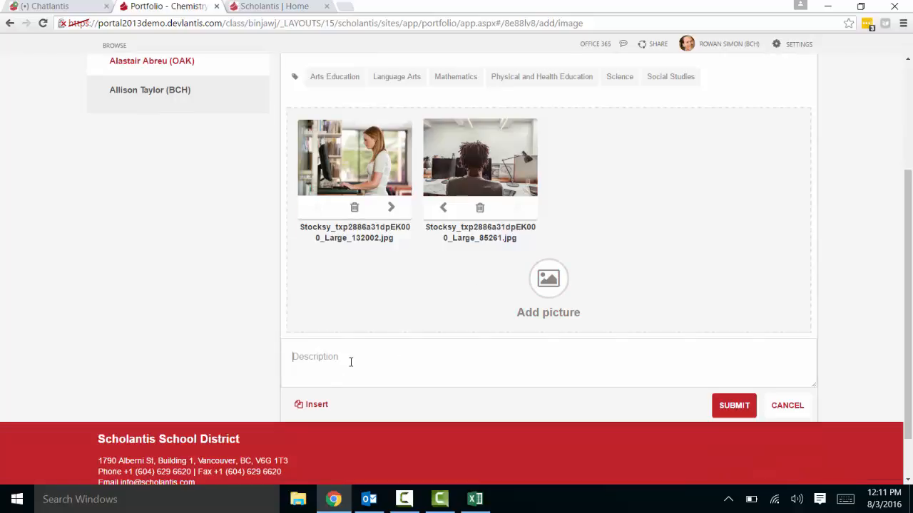
pyautogui.write('Alastair in his experiment')
pyautogui.click(312, 392)
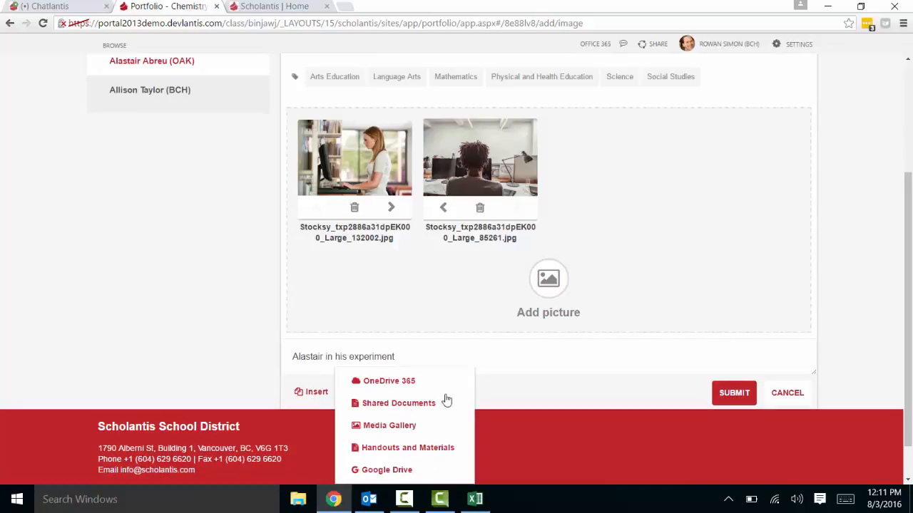
pyautogui.click(578, 399)
# Tag the Experiments post with Science, mark it as a favourite and submit it.
pyautogui.scroll(1, 428, 442)
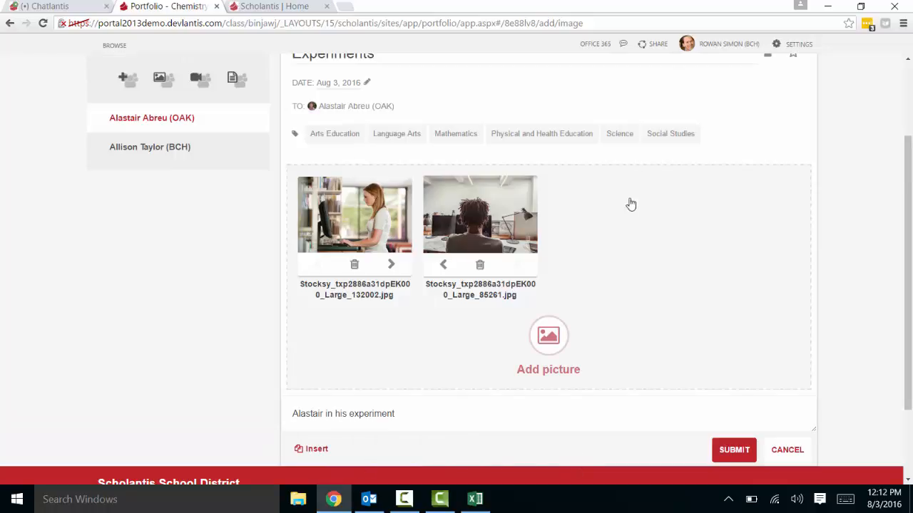
pyautogui.click(621, 137)
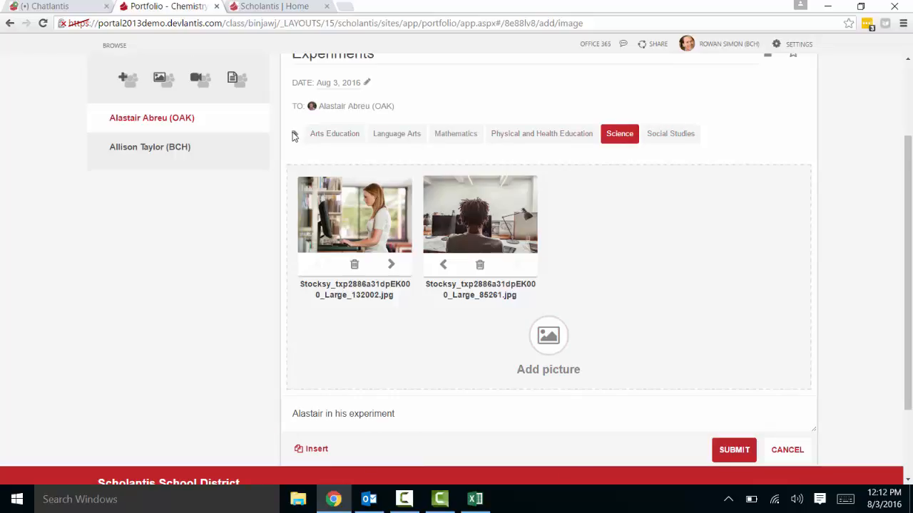
pyautogui.scroll(1, 754, 238)
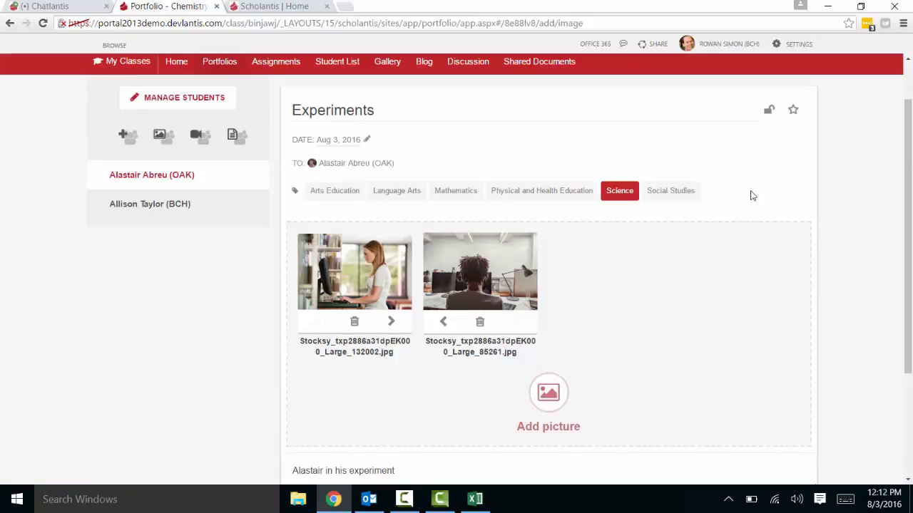
pyautogui.click(793, 110)
pyautogui.scroll(-3, 751, 202)
pyautogui.click(729, 360)
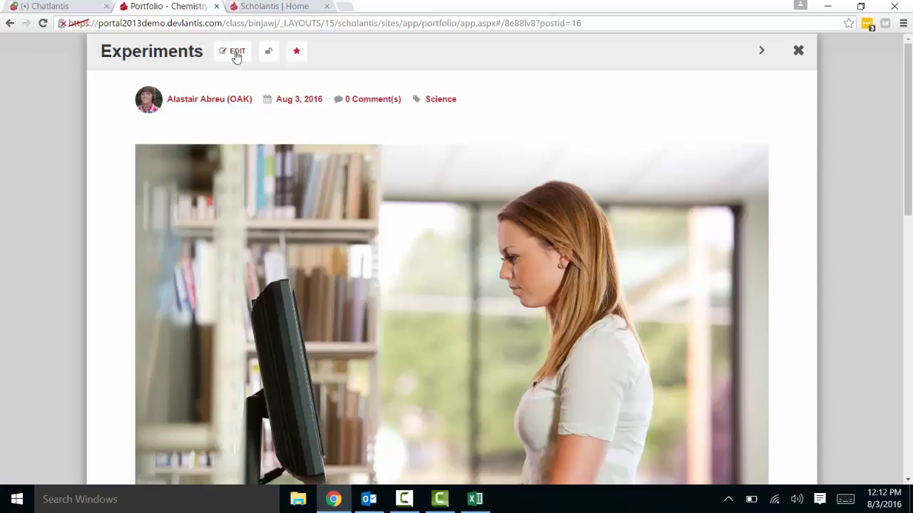
# Send a "Great work" comment addressed to the student on the Experiments post, and close the post.
pyautogui.scroll(-10, 341, 147)
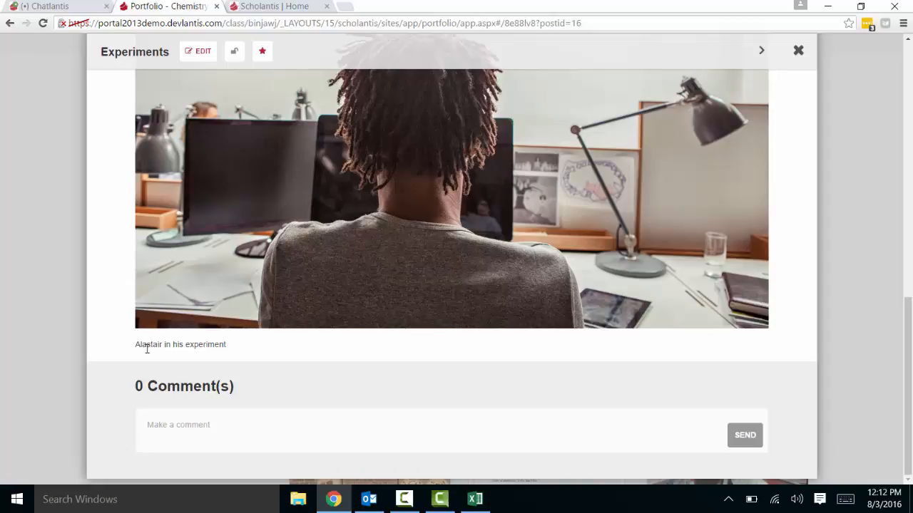
pyautogui.click(213, 432)
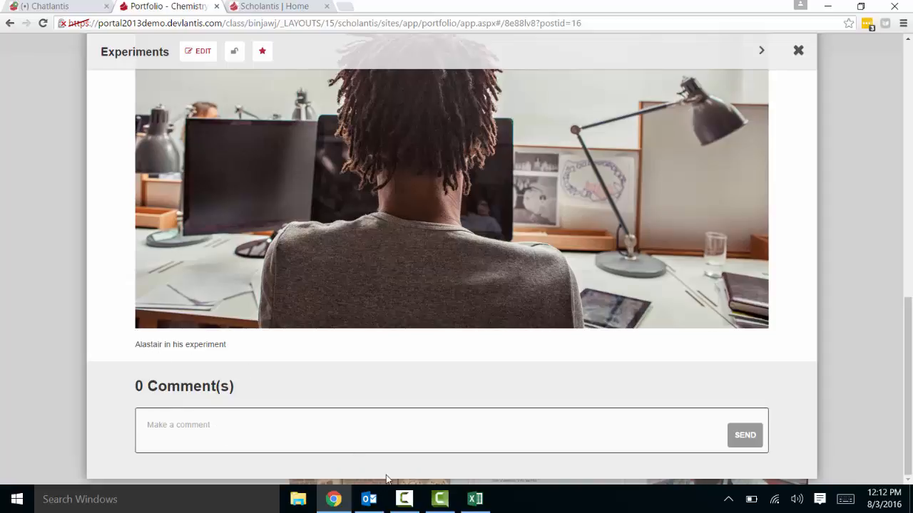
pyautogui.write('Great work alistair !')
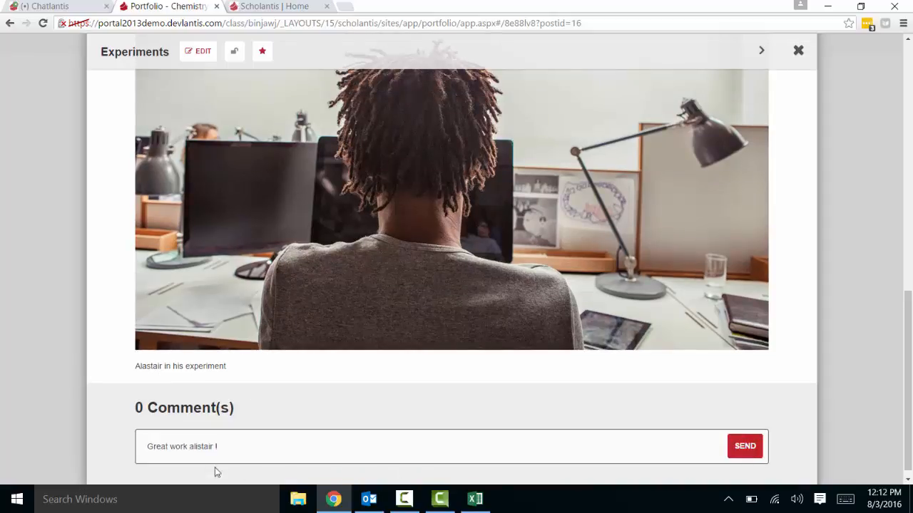
pyautogui.click(752, 449)
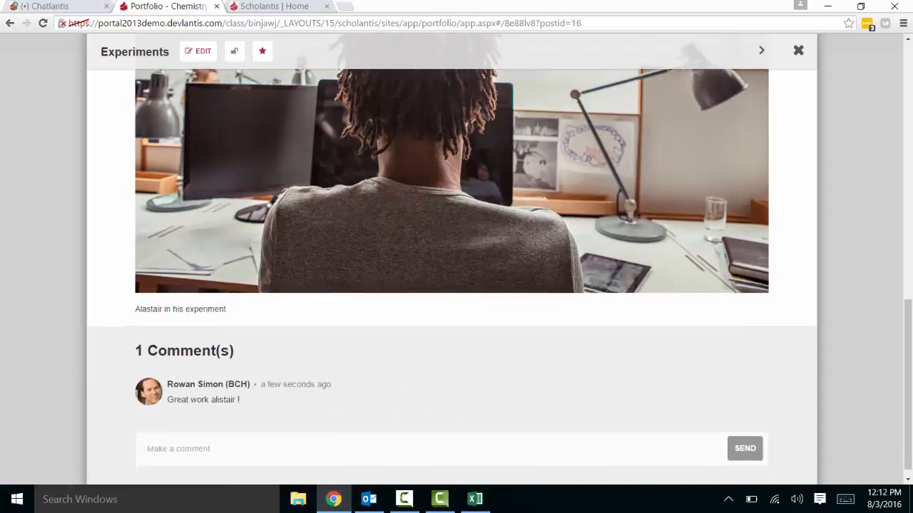
pyautogui.click(797, 51)
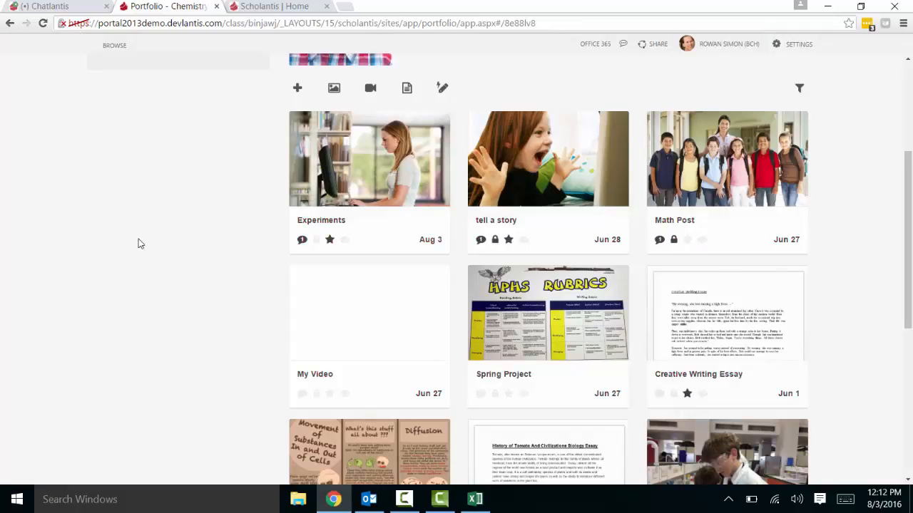
# Open a new video post in the student's portfolio and view its video upload option and sources for inserting files.
pyautogui.scroll(2, 139, 241)
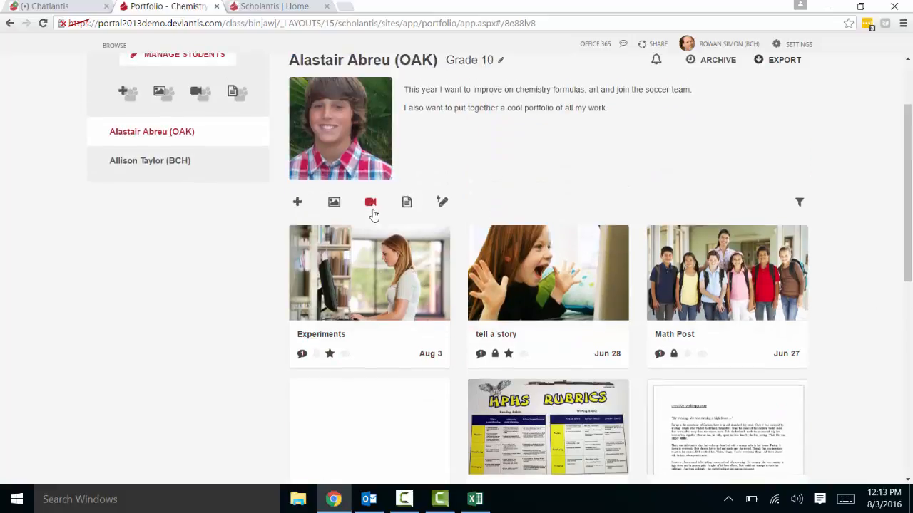
pyautogui.click(371, 204)
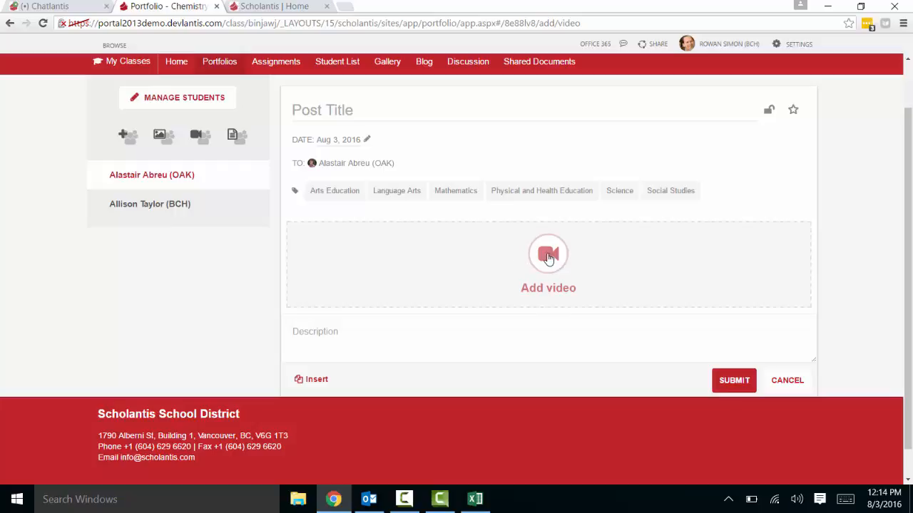
pyautogui.click(551, 258)
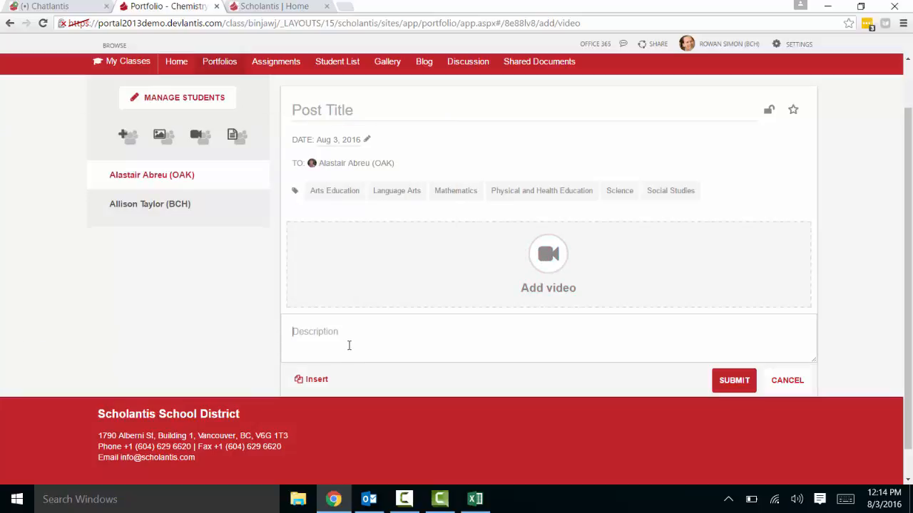
pyautogui.click(314, 385)
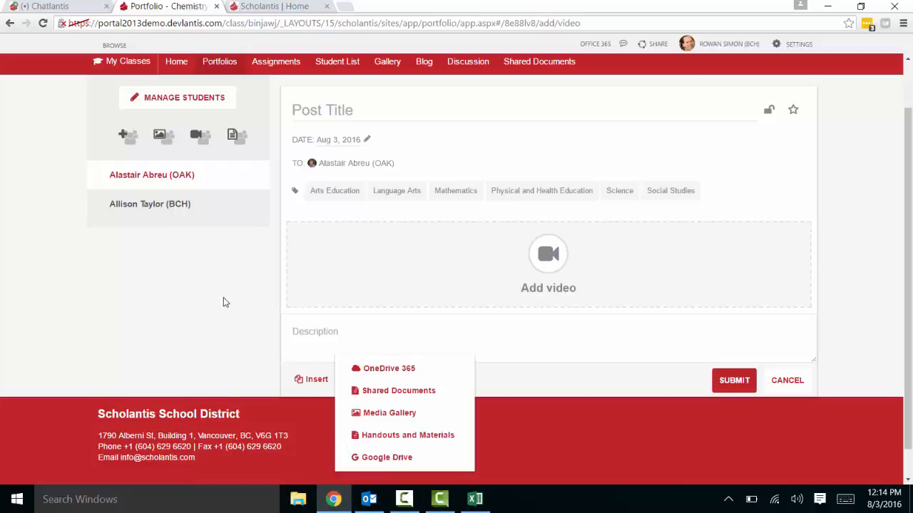
pyautogui.click(204, 339)
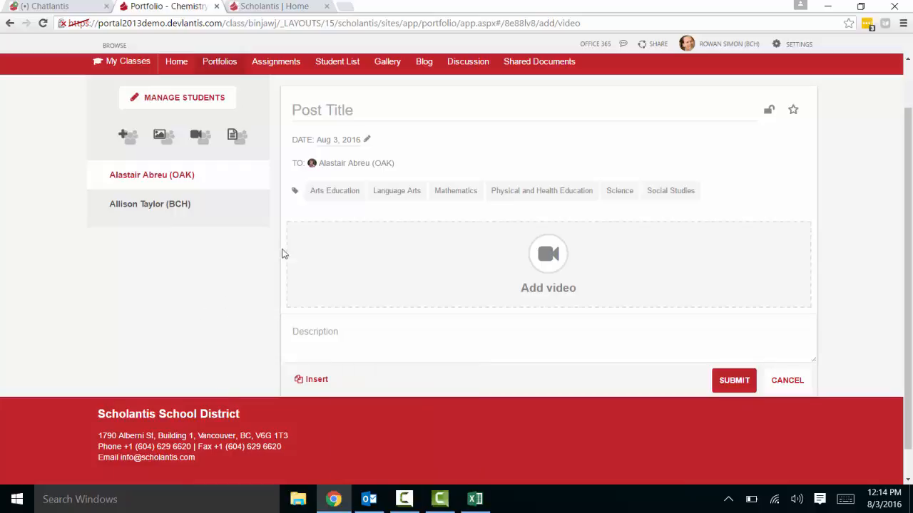
# Try to submit the untitled video post as private.
pyautogui.click(330, 109)
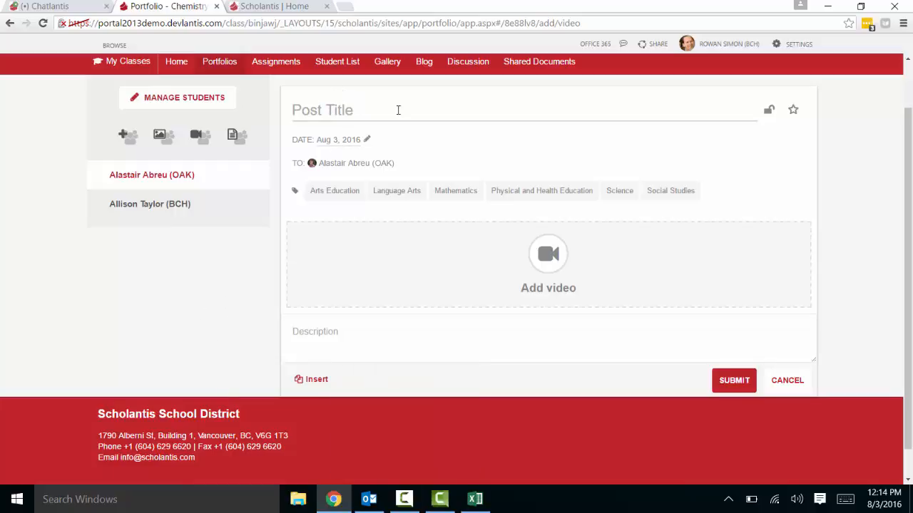
pyautogui.click(769, 110)
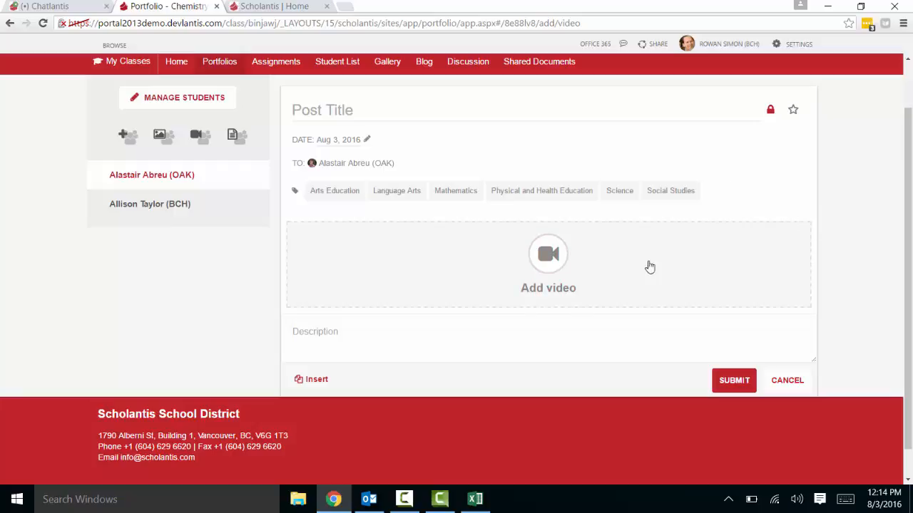
pyautogui.click(734, 380)
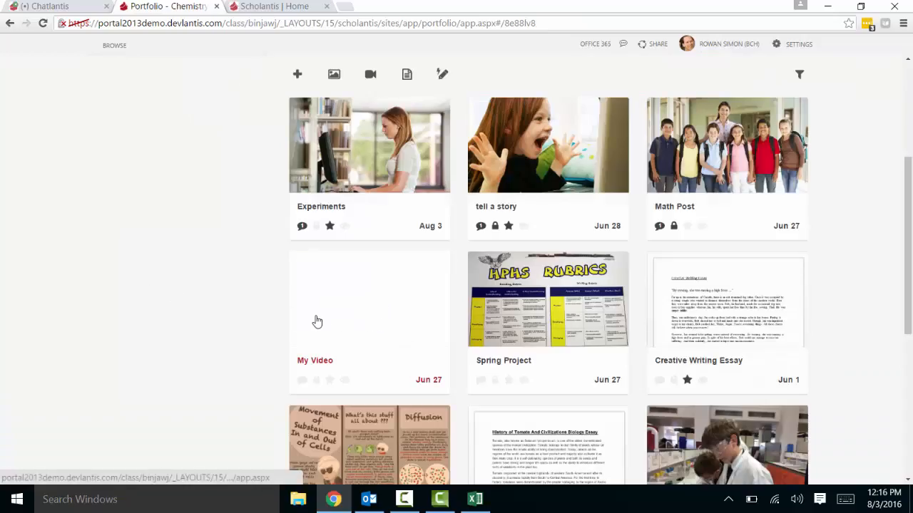
# Use quick add to attach the picture Stocksy_txp04698bfbU80100_Medium_934189 from Downloads to the My Video post, and leave quick add mode.
pyautogui.scroll(1, 216, 359)
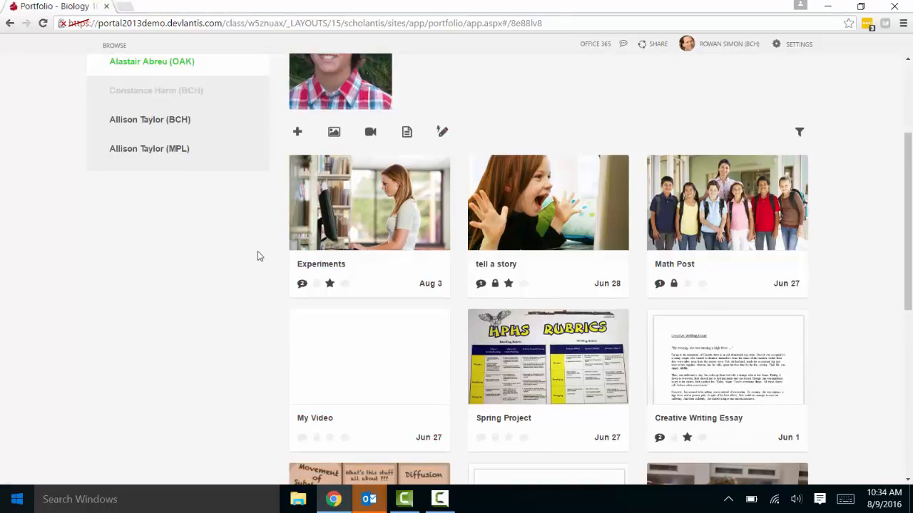
pyautogui.click(443, 134)
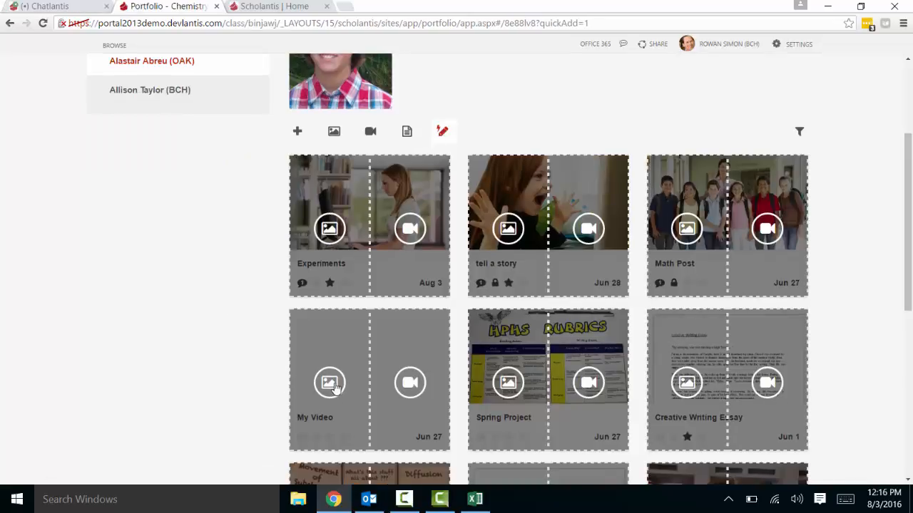
pyautogui.click(331, 386)
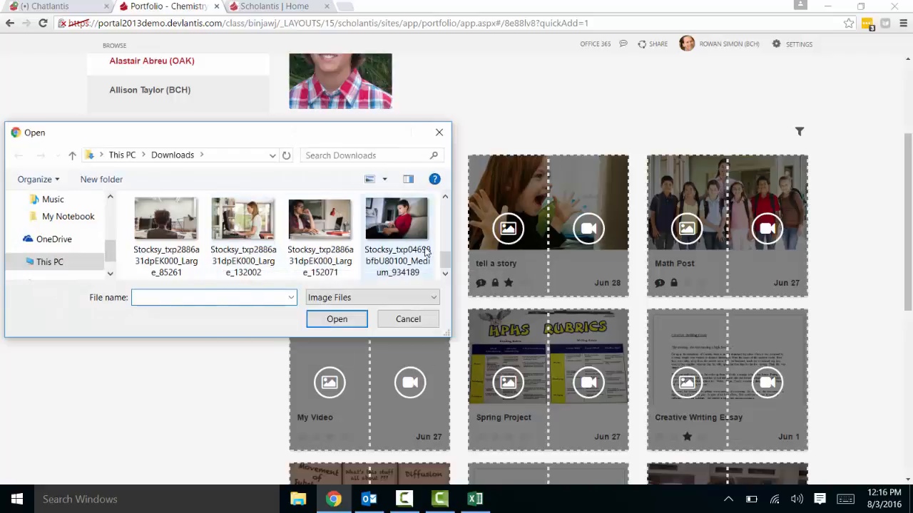
pyautogui.doubleClick(405, 232)
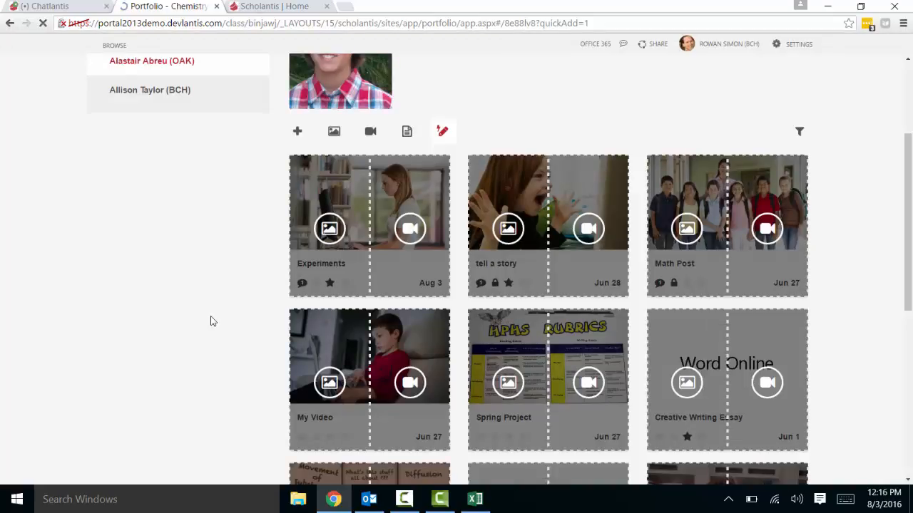
pyautogui.click(442, 131)
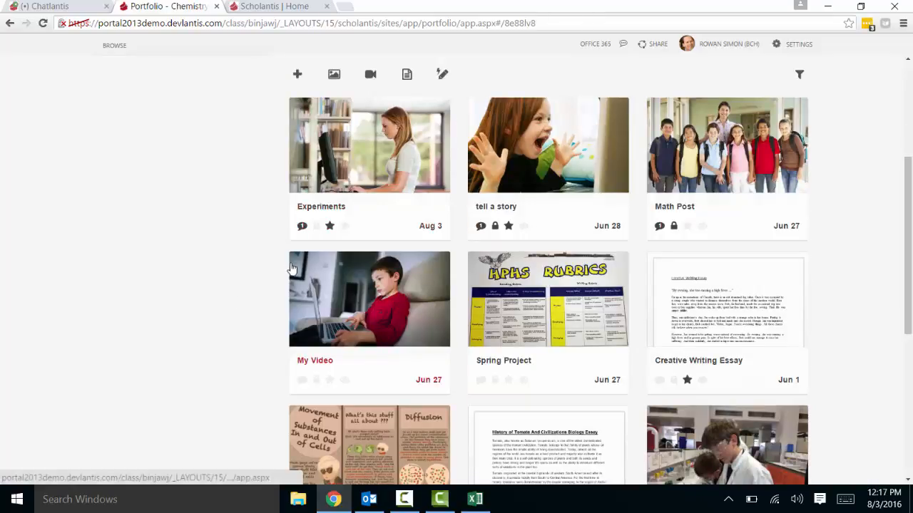
# Open a new document post in the student's portfolio and check its option for uploading a document from the computer.
pyautogui.scroll(3, 169, 325)
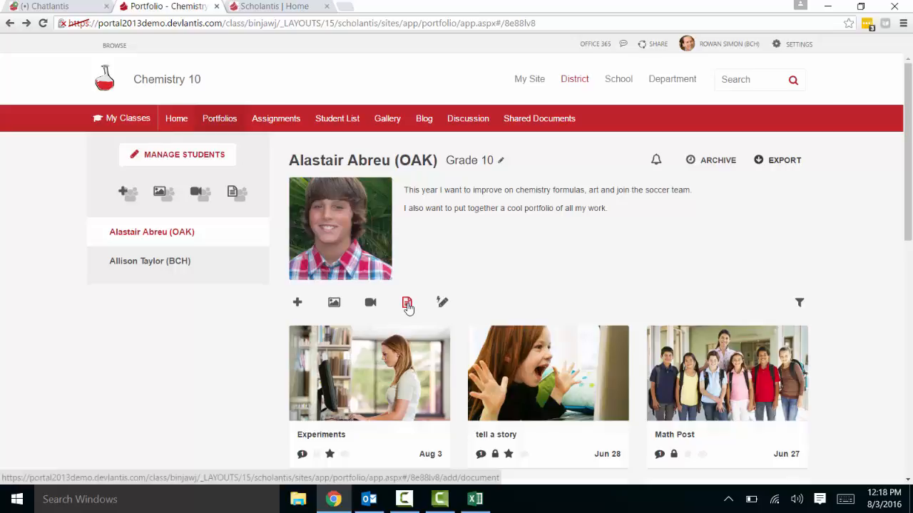
pyautogui.click(408, 305)
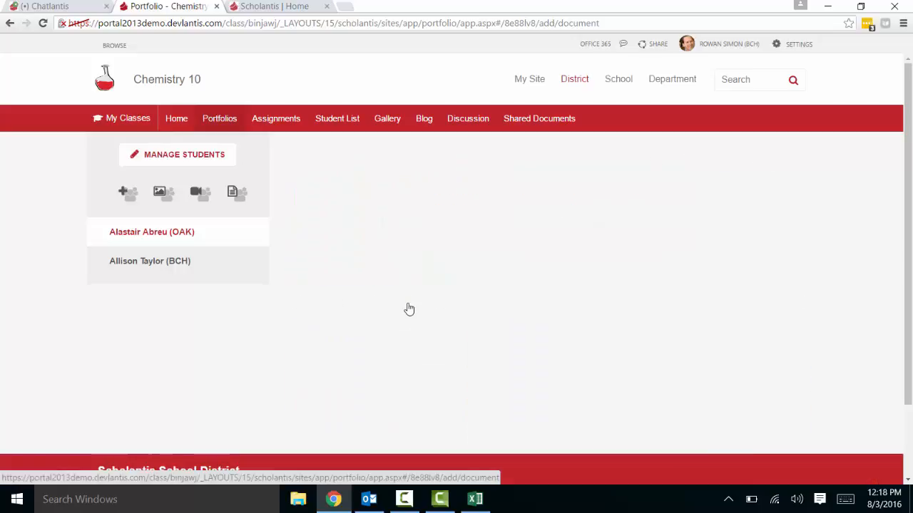
pyautogui.click(549, 321)
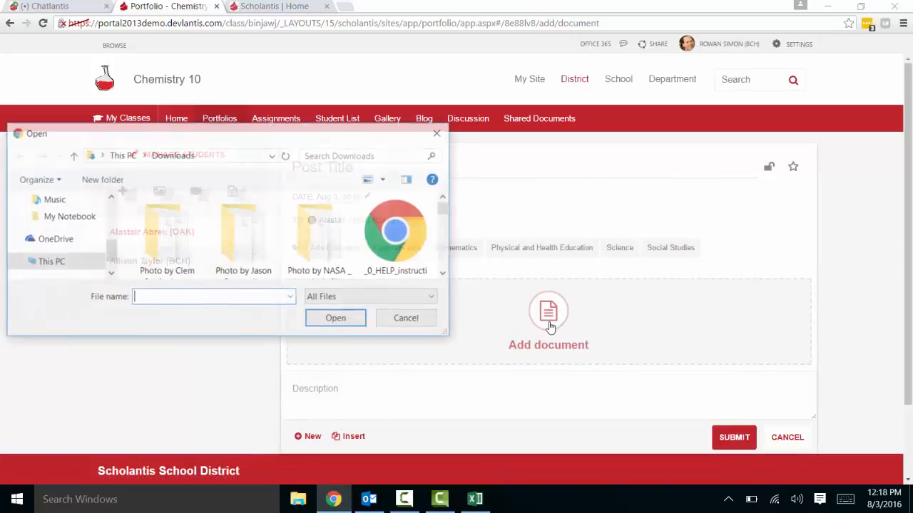
pyautogui.click(437, 134)
pyautogui.click(547, 314)
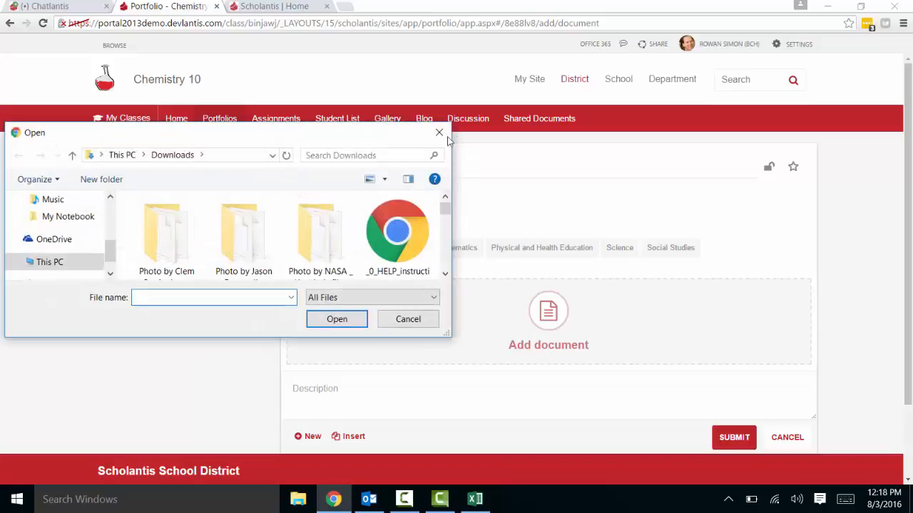
pyautogui.click(406, 318)
# View the document post's sources for inserting files and its new Office file types, and cancel the post.
pyautogui.scroll(-2, 412, 309)
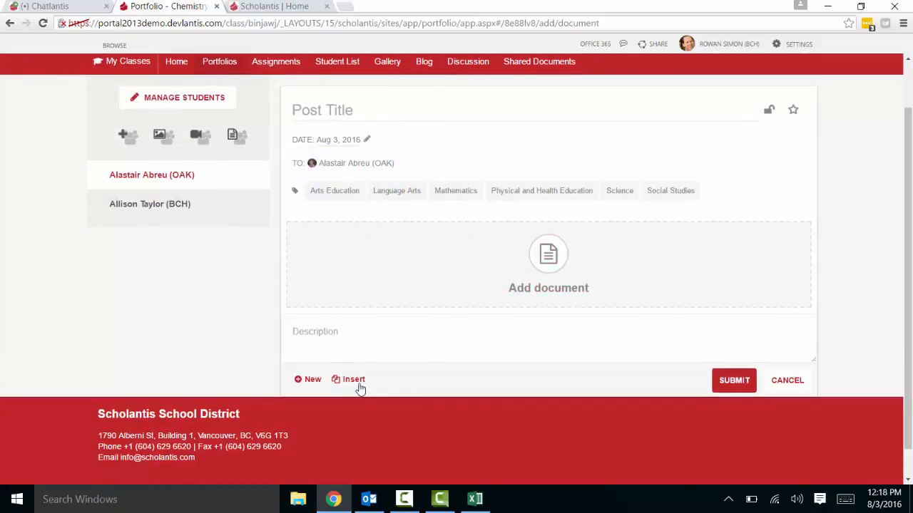
pyautogui.click(358, 385)
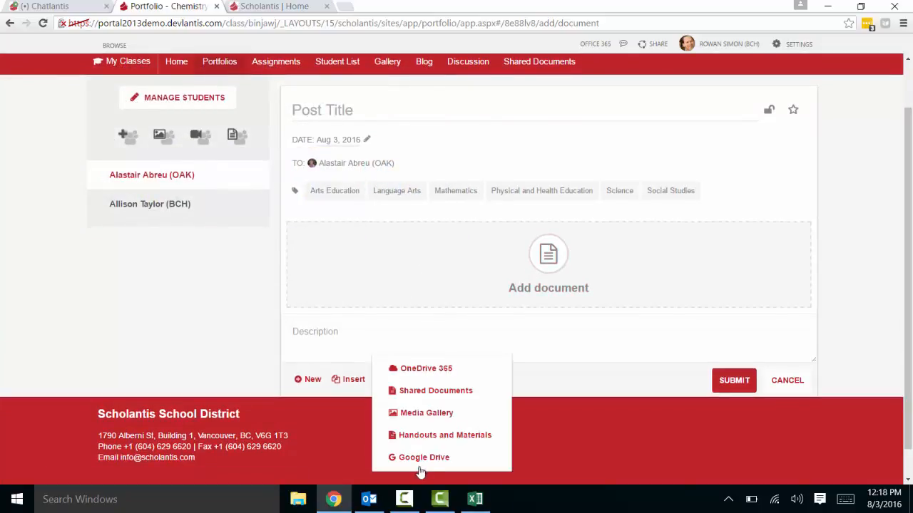
pyautogui.click(199, 333)
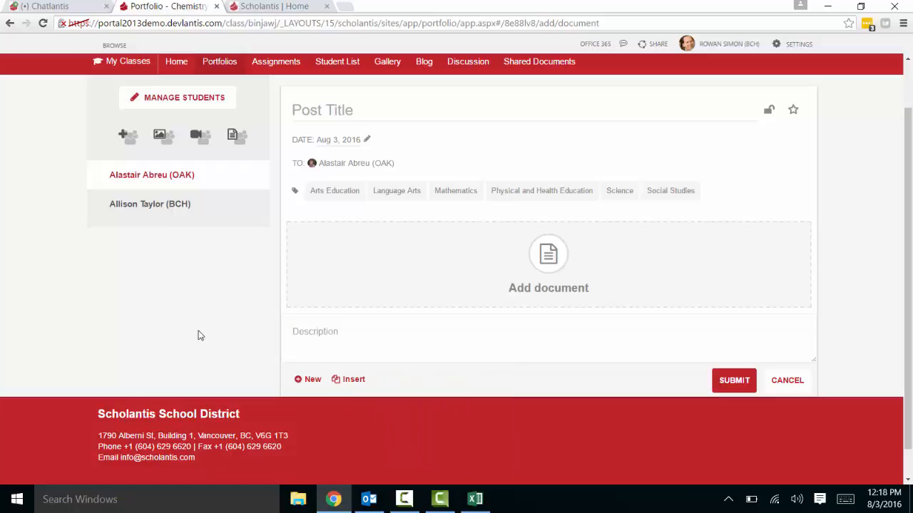
pyautogui.click(307, 382)
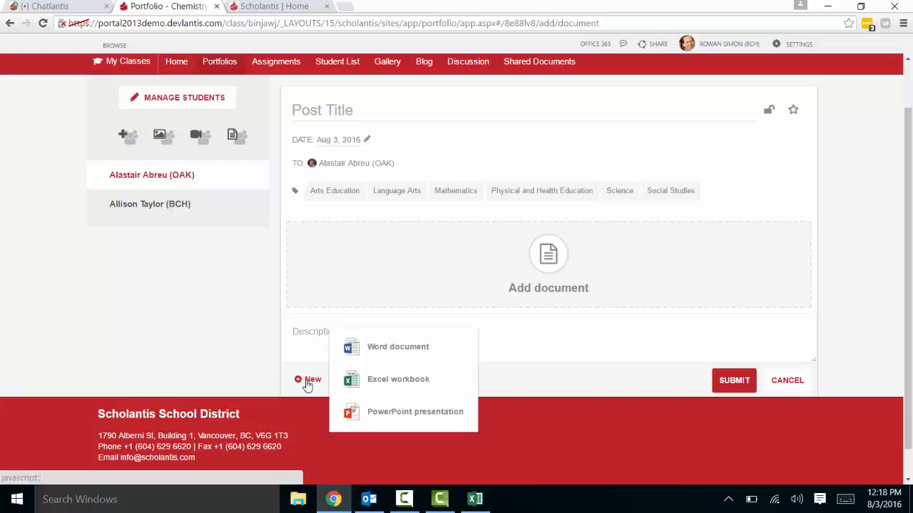
pyautogui.click(307, 383)
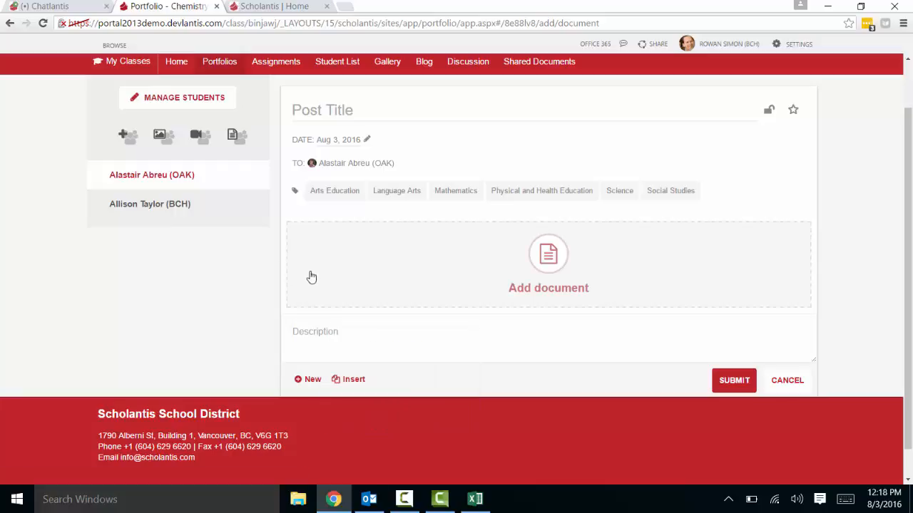
pyautogui.click(329, 192)
pyautogui.click(787, 380)
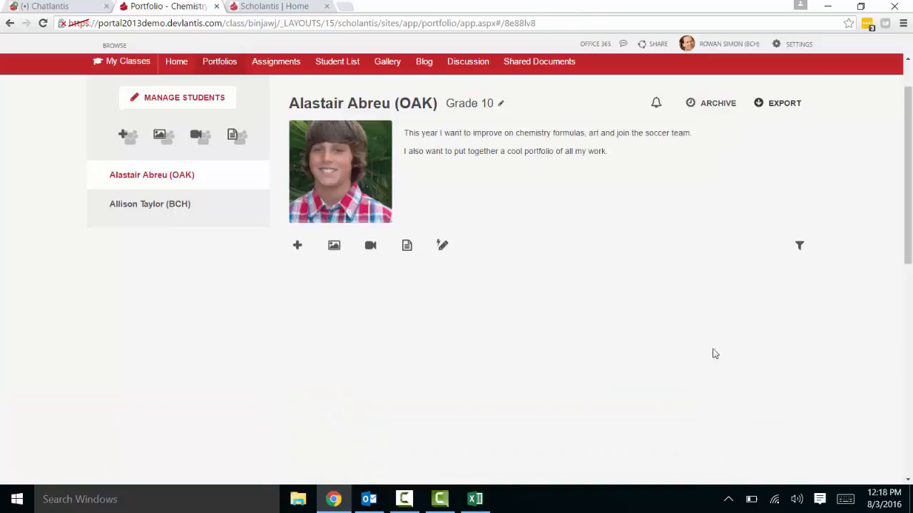
# View the Creative Writing Essay post, open its document for editing in Word Online, and return to the post.
pyautogui.scroll(-2, 655, 296)
pyautogui.click(709, 369)
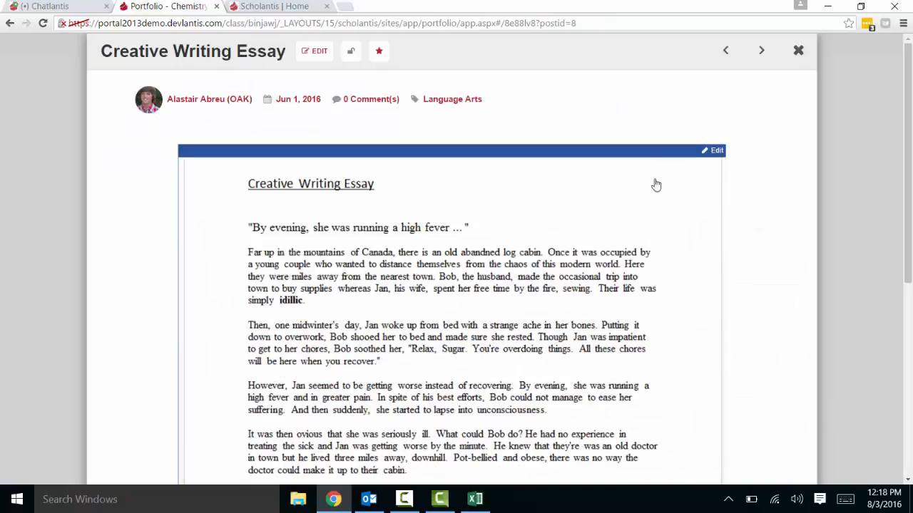
pyautogui.click(716, 151)
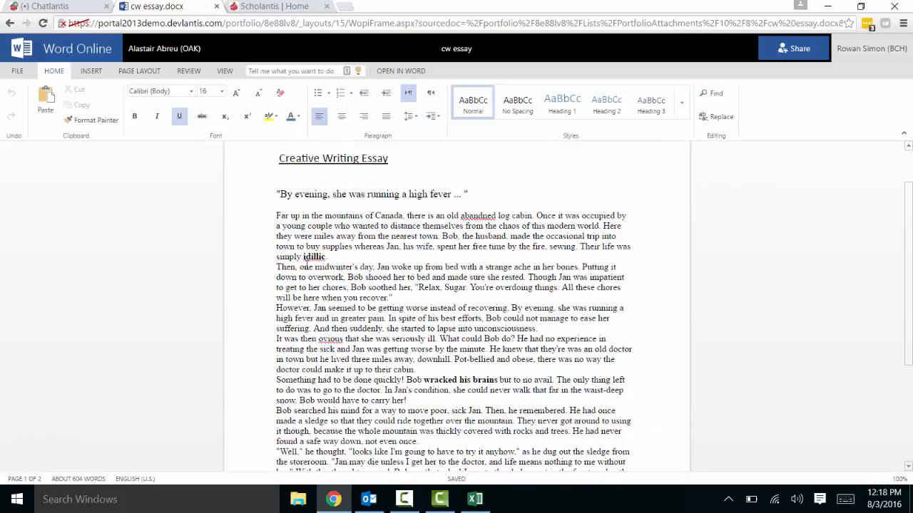
pyautogui.click(10, 23)
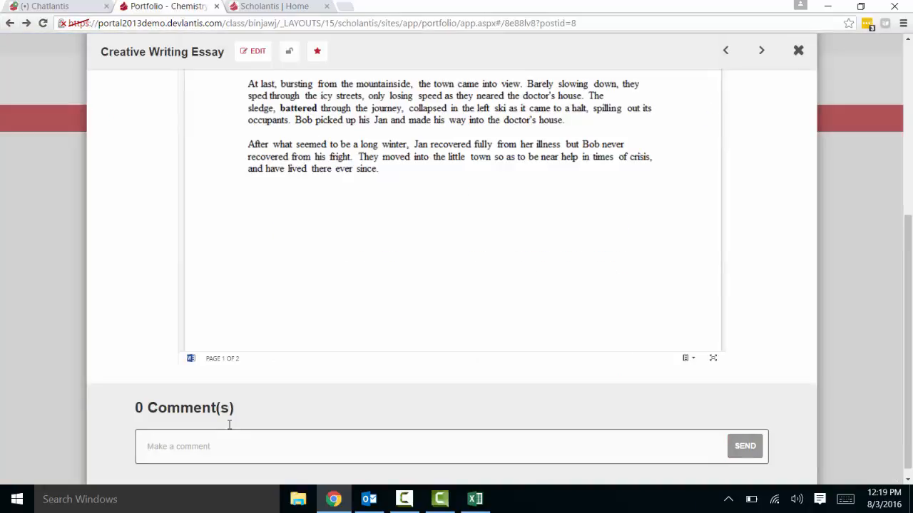
# Send a "Great work but check your spelling" comment addressed to the student on the Creative Writing Essay post, and close the post.
pyautogui.write('Great work but check your spelling alastair !')
pyautogui.click(744, 446)
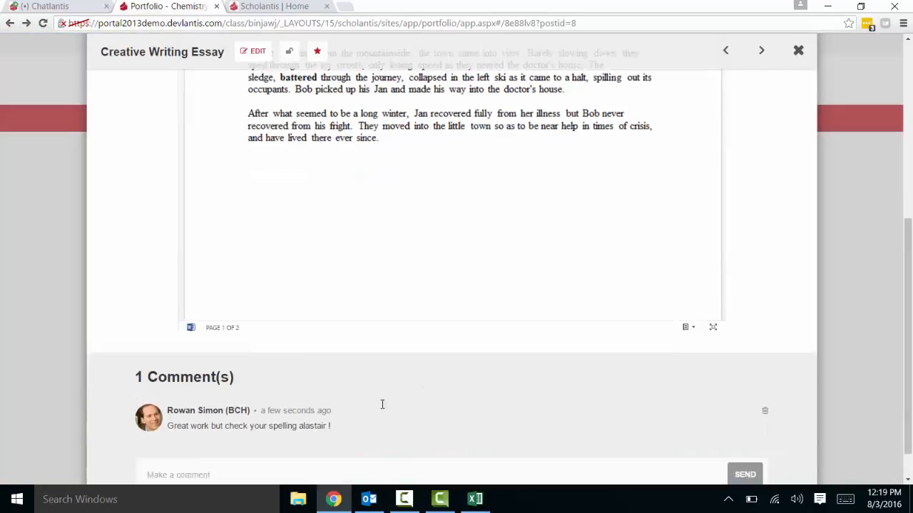
pyautogui.scroll(5, 453, 292)
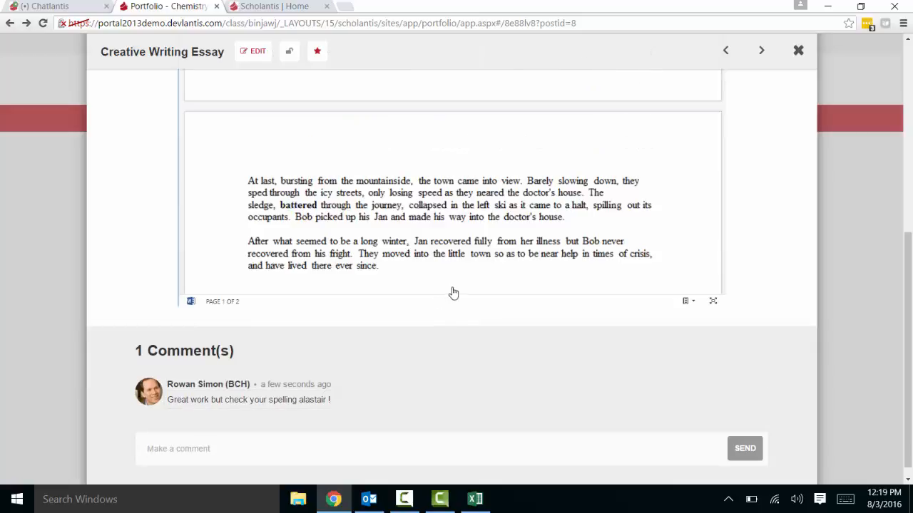
pyautogui.scroll(5, 758, 228)
pyautogui.press('Escape')
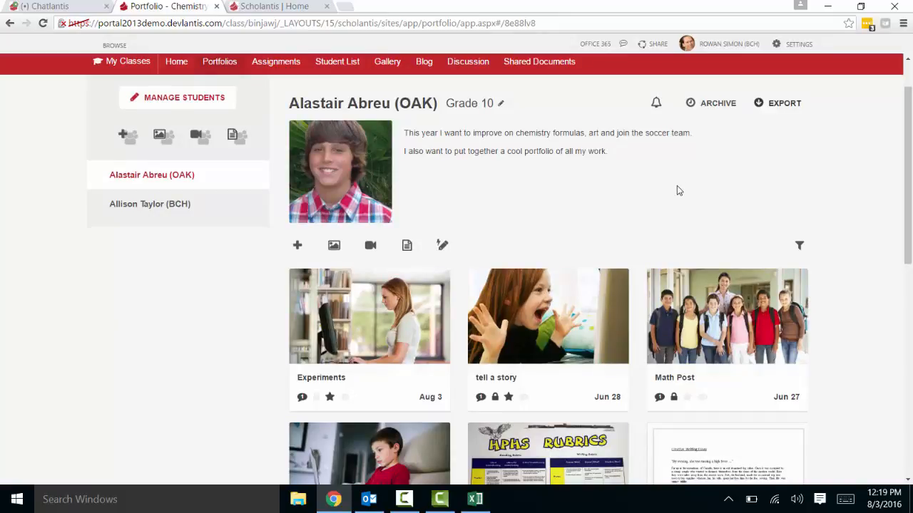
# View the student's archived Grade 9 portfolio and return to the current Grade 10 portfolio.
pyautogui.scroll(1, 749, 224)
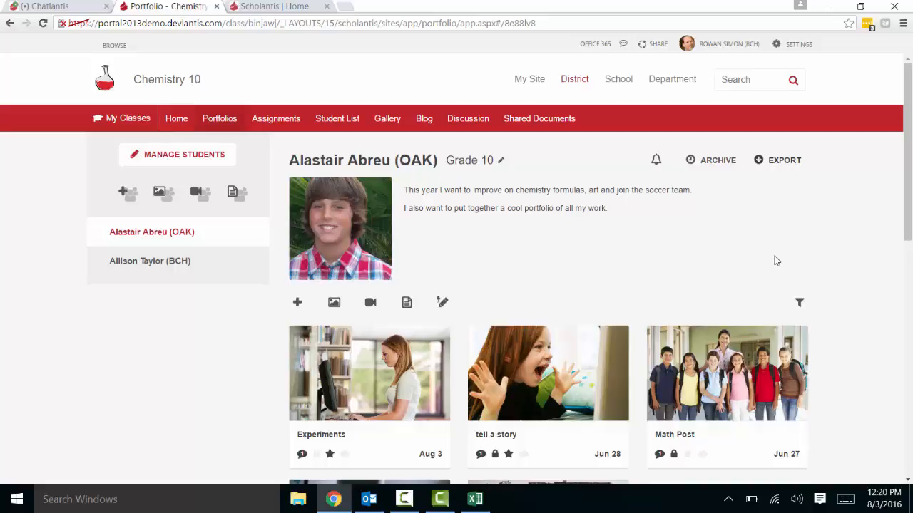
pyautogui.click(721, 164)
pyautogui.click(666, 163)
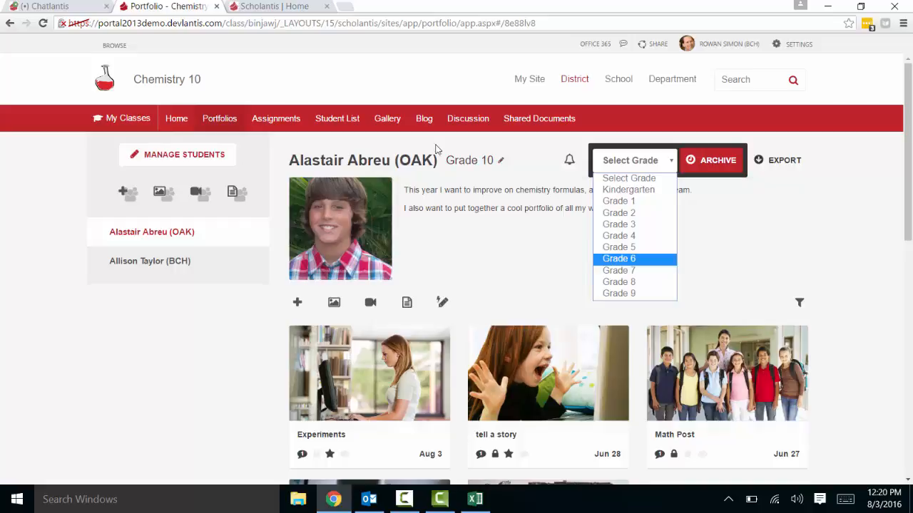
pyautogui.click(632, 294)
pyautogui.scroll(-3, 607, 217)
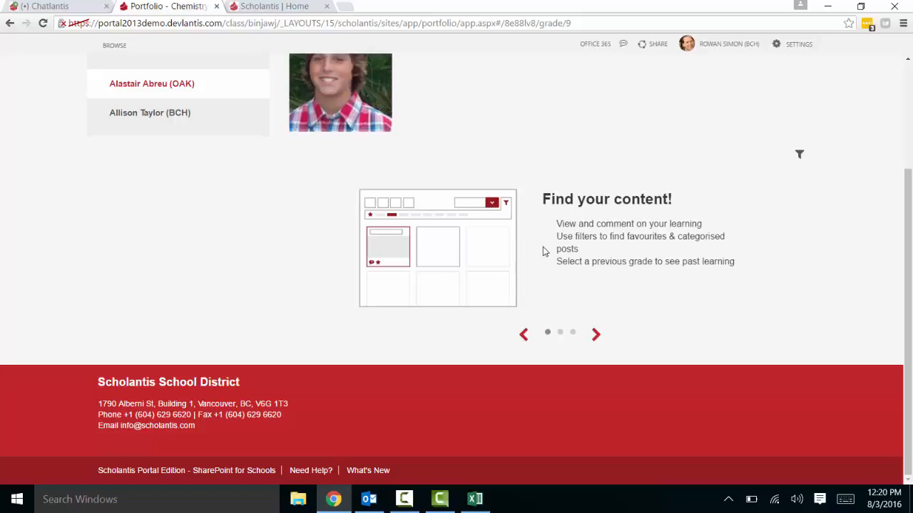
pyautogui.hotkey('alt', 'Left')
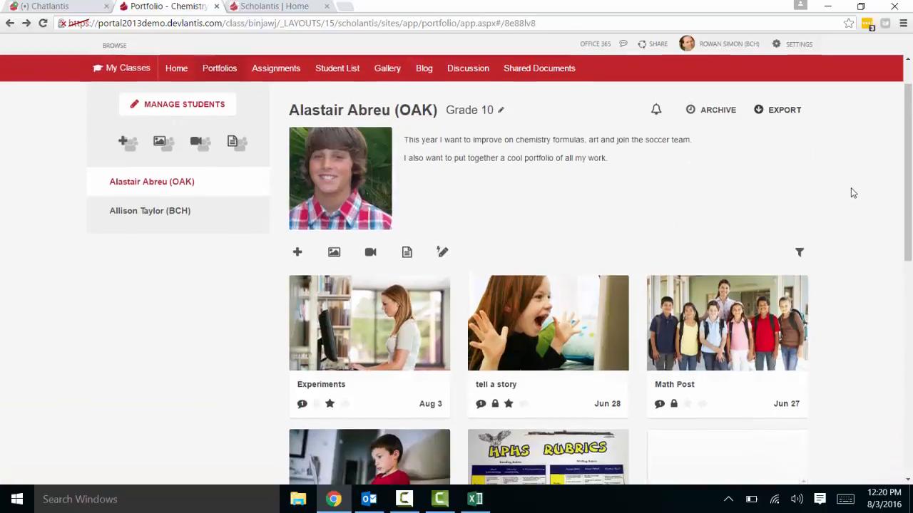
# View the options for adding and removing students in the class's student management, and leave it without editing the list.
pyautogui.scroll(-2, 878, 194)
pyautogui.scroll(2, 231, 330)
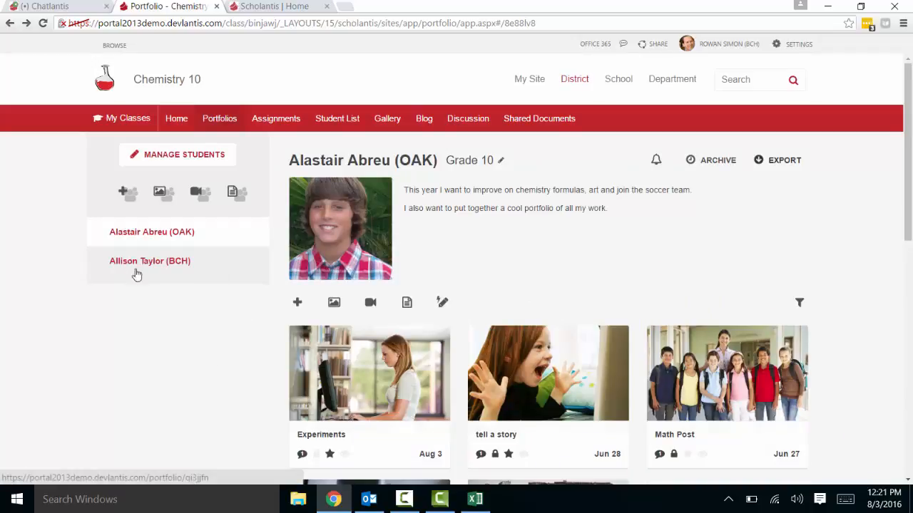
pyautogui.click(180, 156)
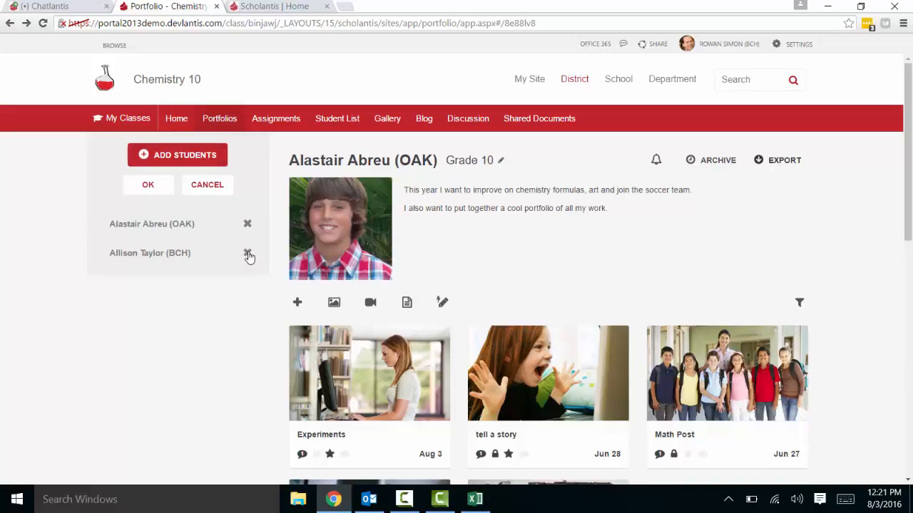
pyautogui.click(150, 186)
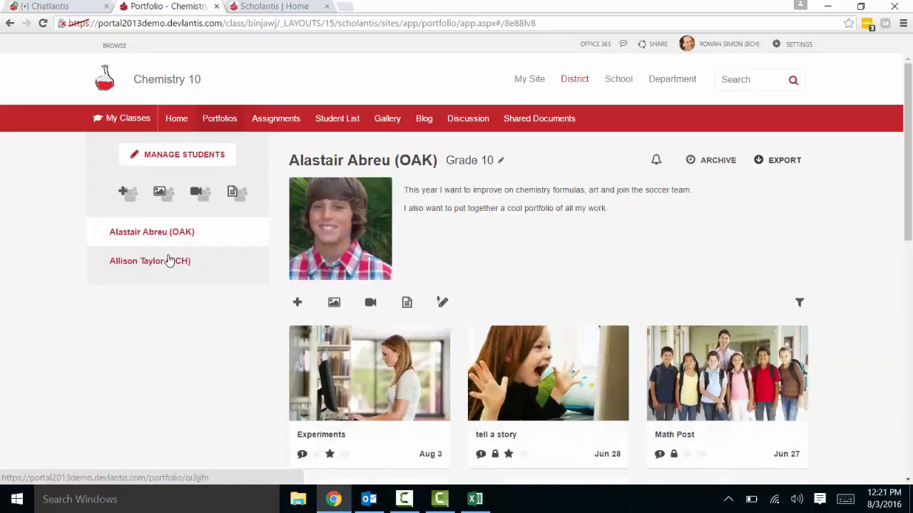
# Open the other student's portfolio and check the option for editing the profile picture.
pyautogui.click(169, 261)
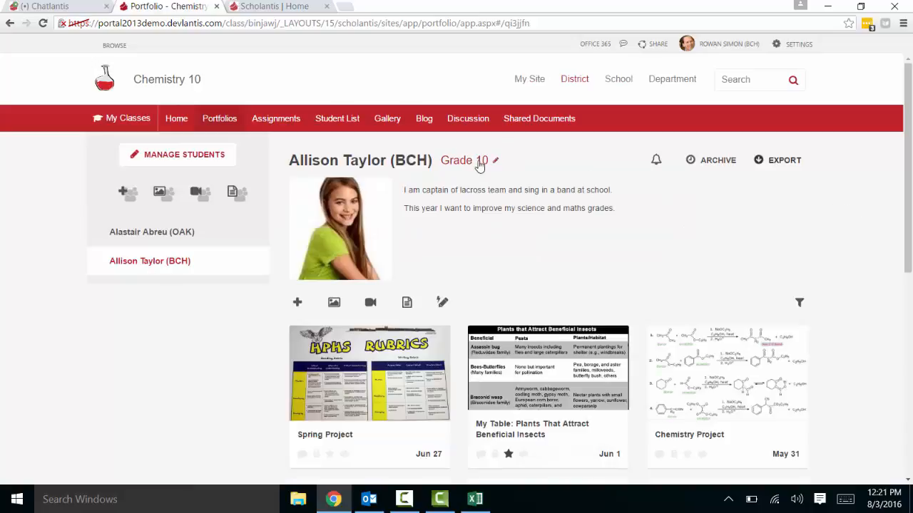
pyautogui.moveTo(340, 206)
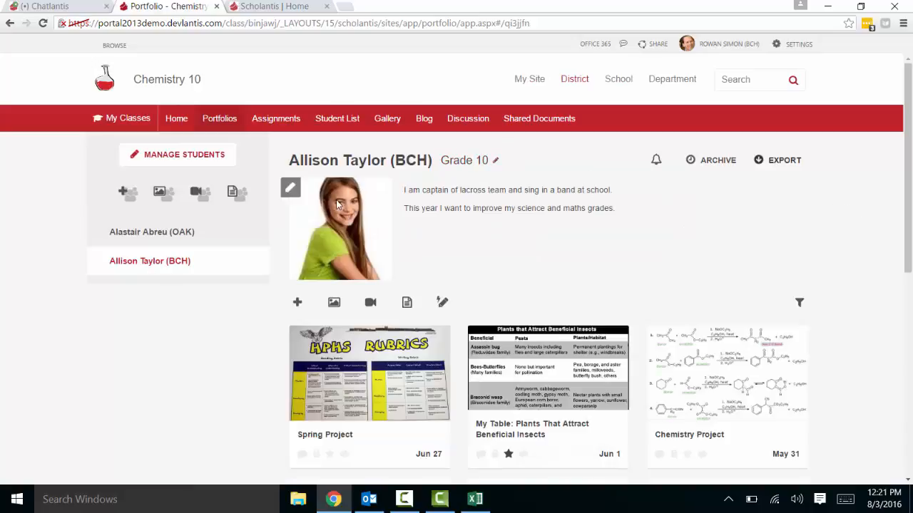
pyautogui.click(290, 191)
pyautogui.click(442, 132)
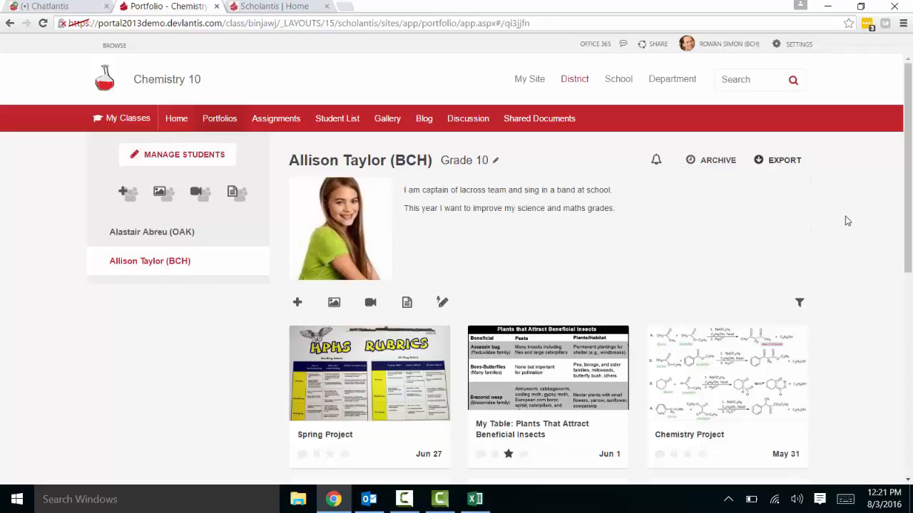
# Filter the portfolio by Science, look through the matching posts, and return to the unfiltered portfolio.
pyautogui.scroll(-2, 820, 207)
pyautogui.click(799, 189)
pyautogui.click(603, 221)
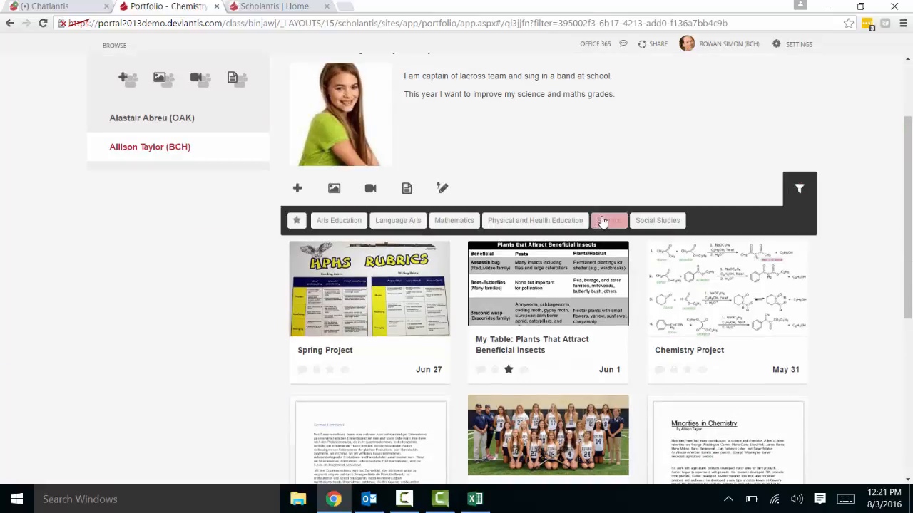
pyautogui.scroll(-2, 552, 357)
pyautogui.scroll(2, 428, 300)
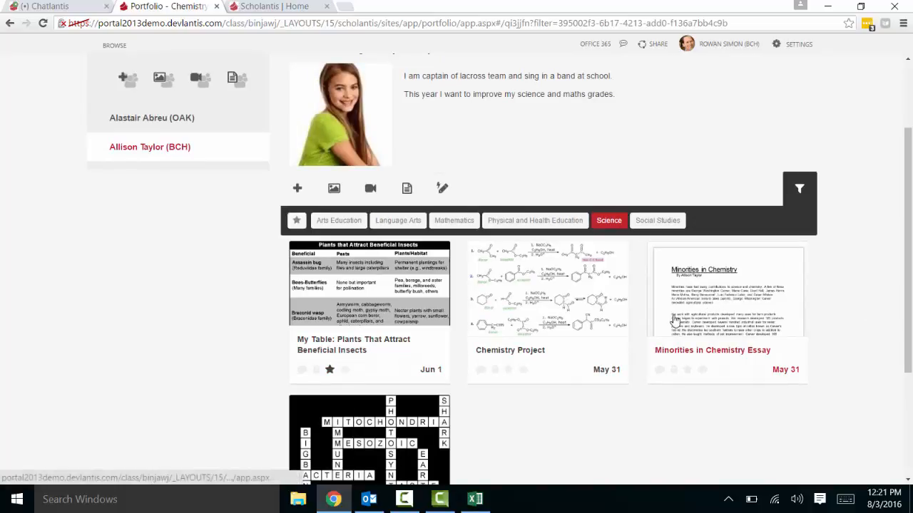
pyautogui.scroll(-2, 492, 342)
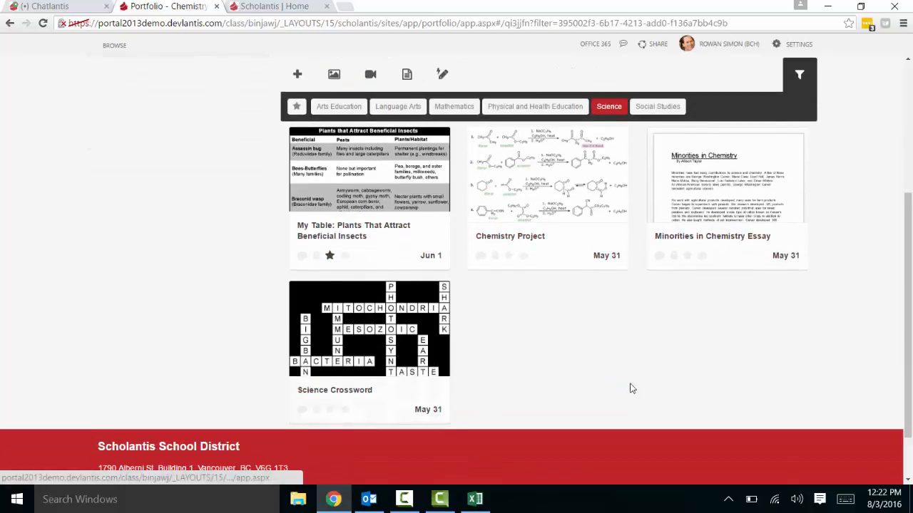
pyautogui.hotkey('alt', 'Left')
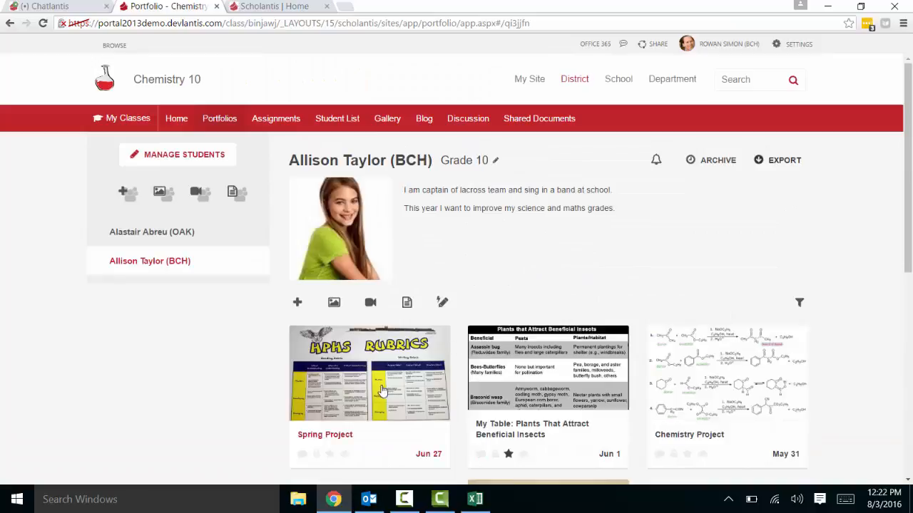
# View the Spring Project post with its rubrics, and close the post.
pyautogui.click(382, 390)
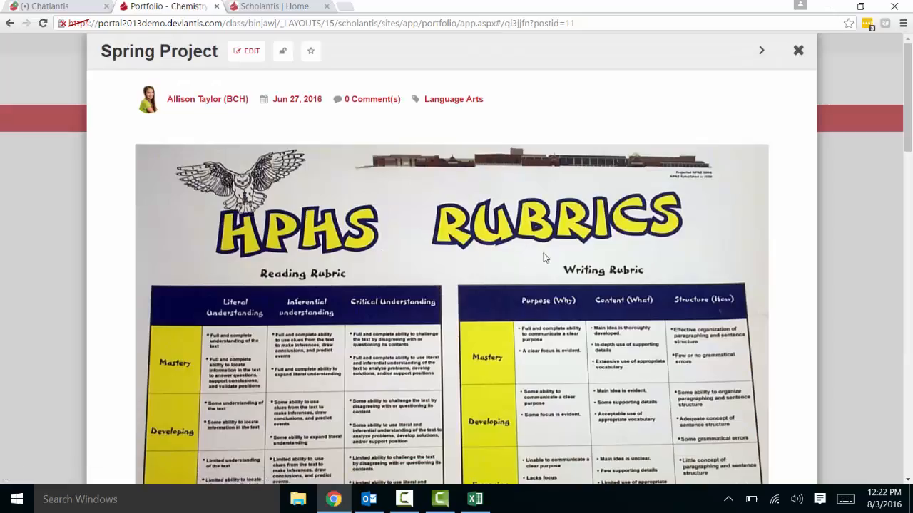
pyautogui.scroll(-3, 709, 249)
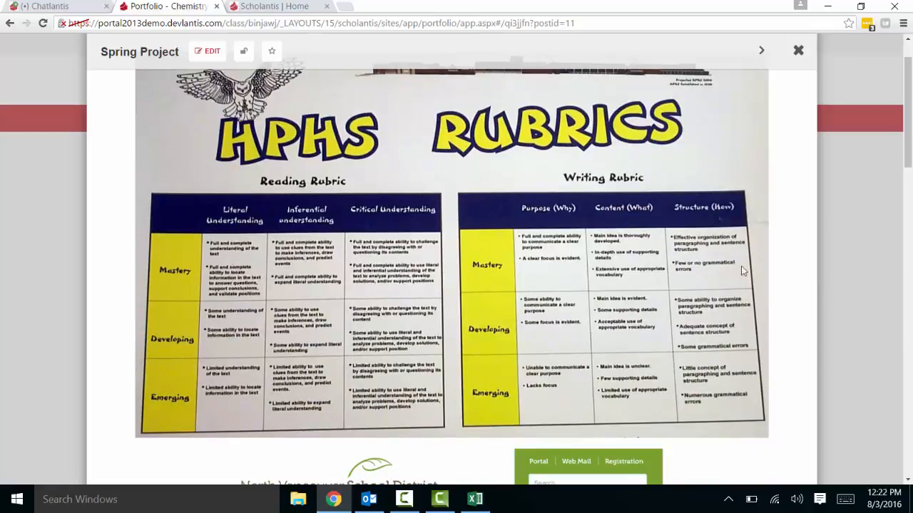
pyautogui.press('Escape')
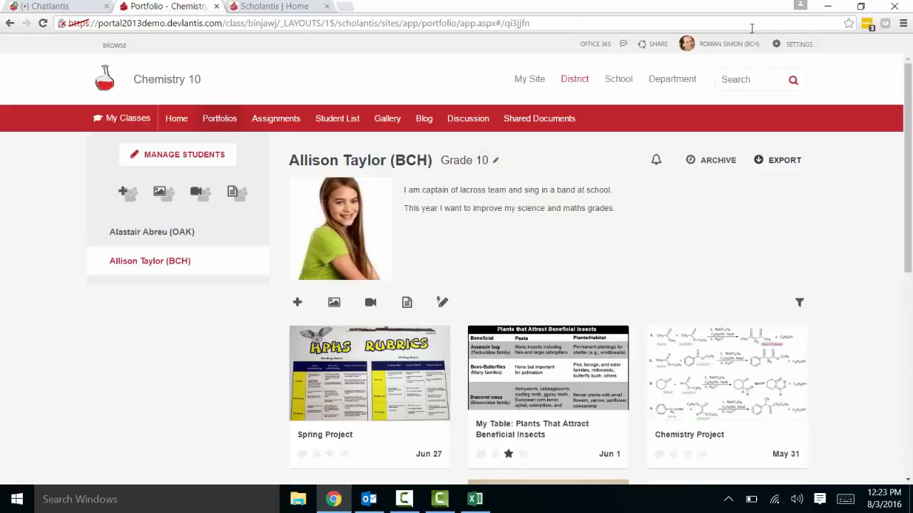
# Sign out of the current teacher account and bring up the organizational sign-in page.
pyautogui.click(724, 47)
pyautogui.click(710, 89)
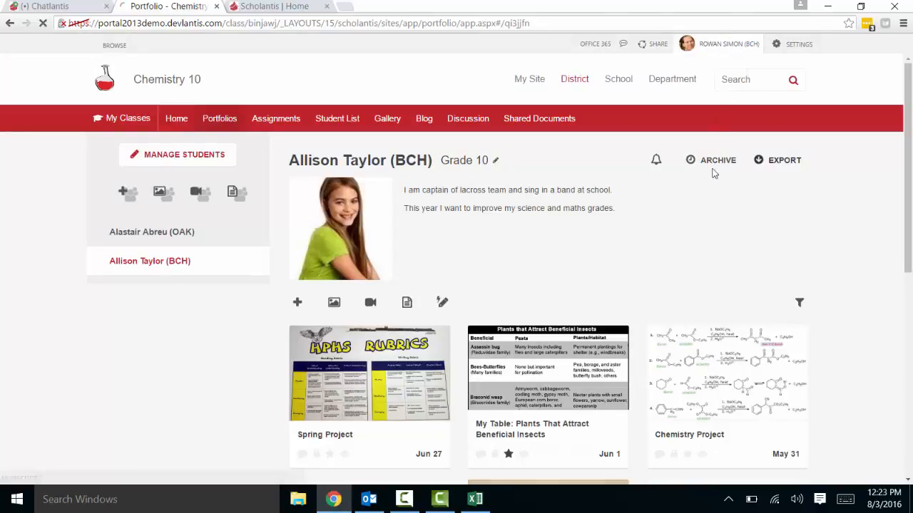
pyautogui.click(410, 278)
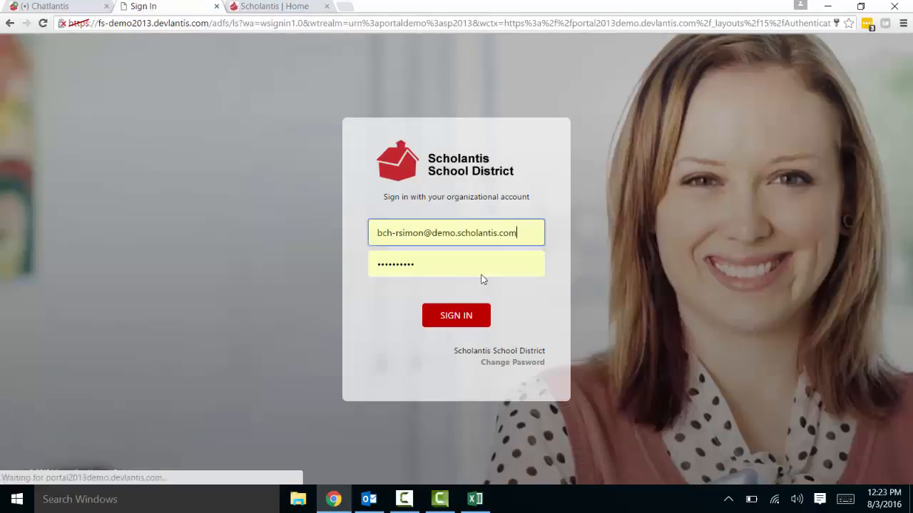
# Sign in to the portal with the student's organizational account and password.
pyautogui.click(475, 239)
pyautogui.click(442, 267)
pyautogui.press('Return')
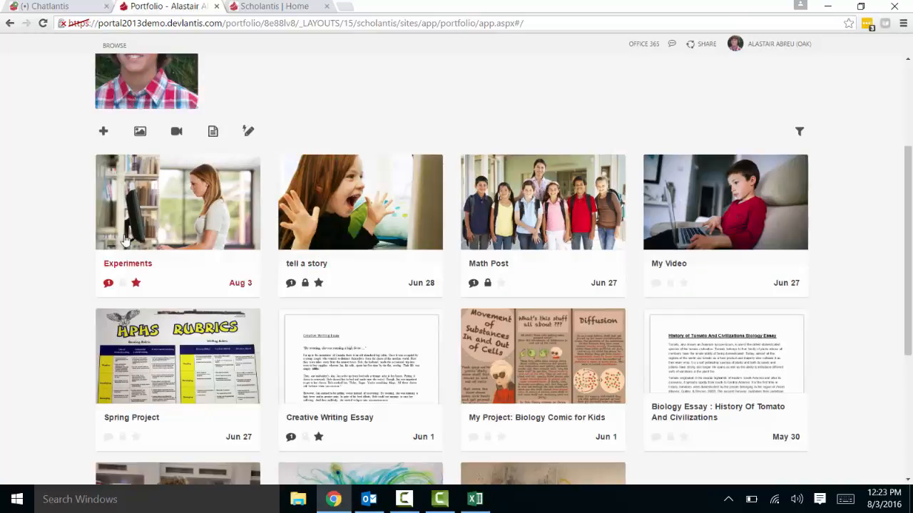
# Open the Experiments post, read the teacher's comment, go to the reply field, and close the post.
pyautogui.click(164, 217)
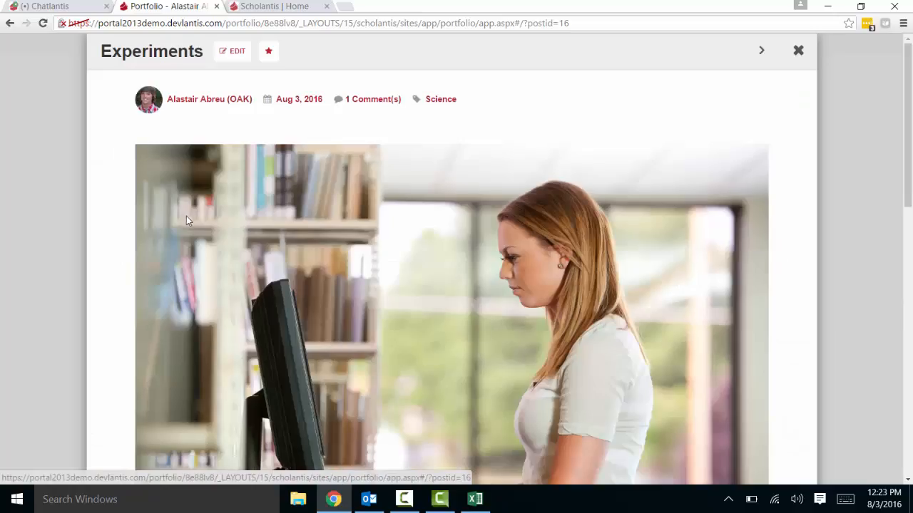
pyautogui.scroll(-5, 565, 226)
pyautogui.scroll(-5, 566, 222)
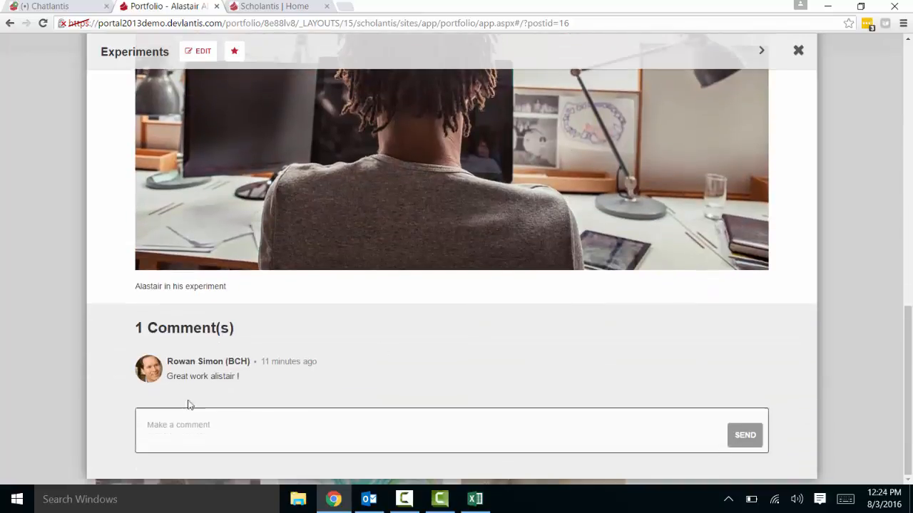
pyautogui.click(212, 431)
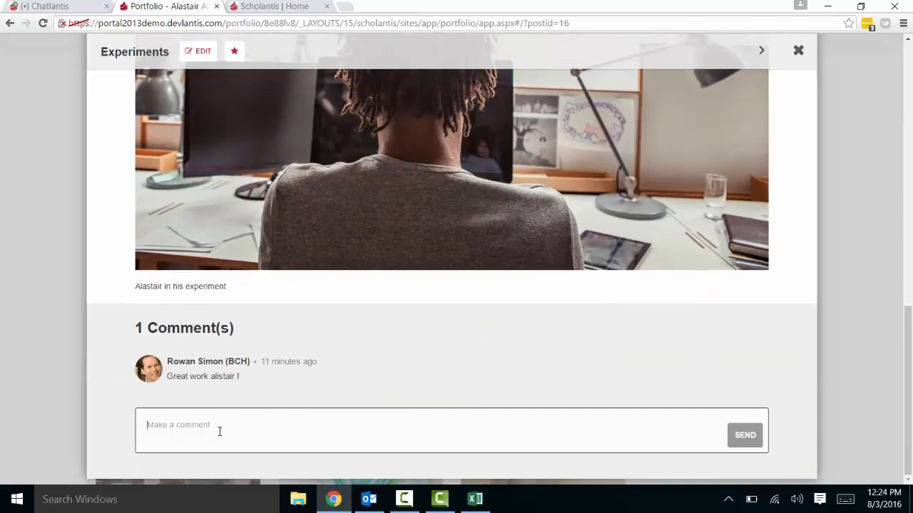
pyautogui.press('Escape')
# Open the Creative Writing Essay document for editing, correct the misspelled words to "abandoned" and "idyllic", and return to the post.
pyautogui.scroll(-1, 403, 271)
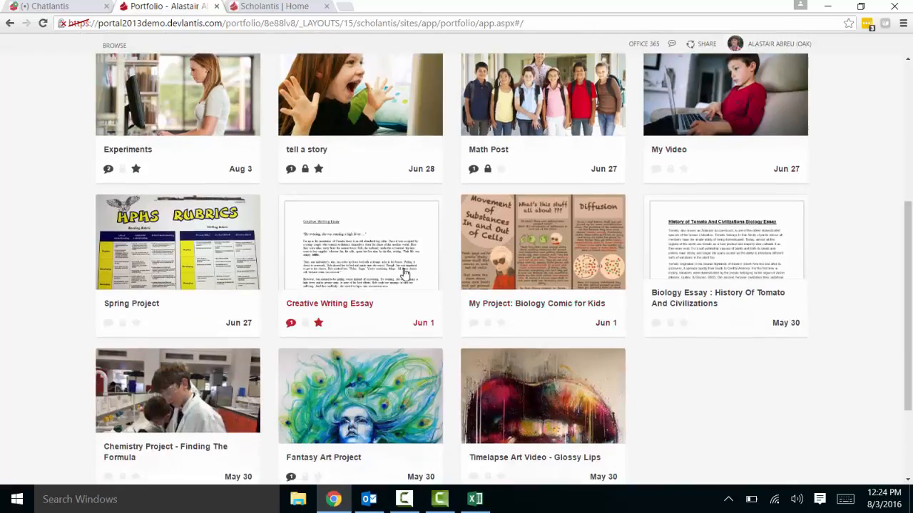
pyautogui.click(404, 271)
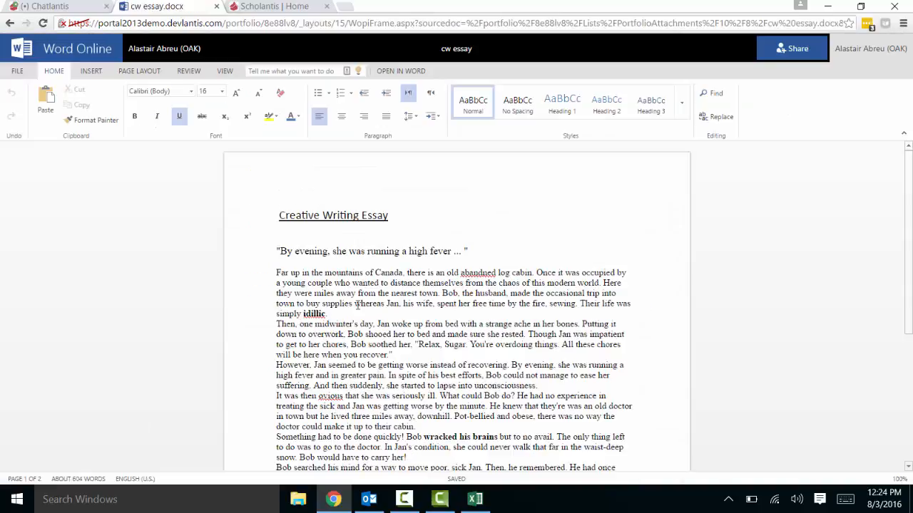
pyautogui.rightClick(318, 319)
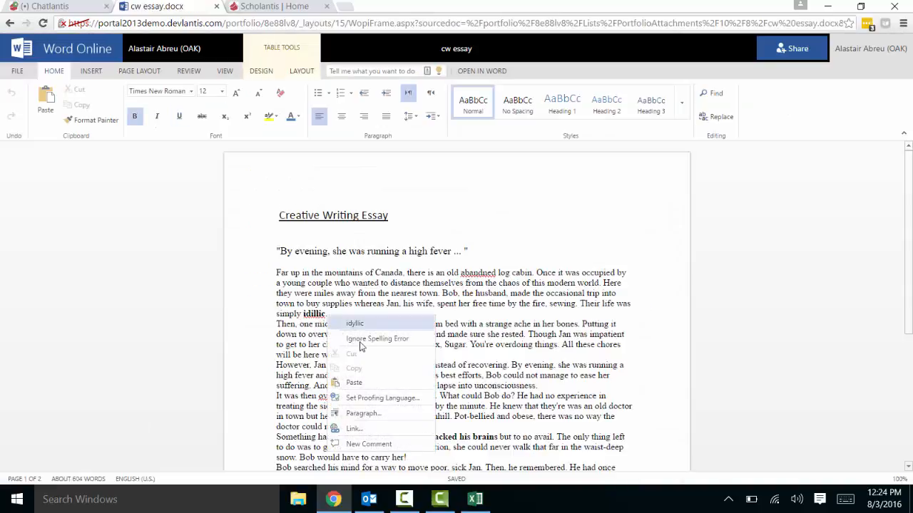
pyautogui.click(357, 380)
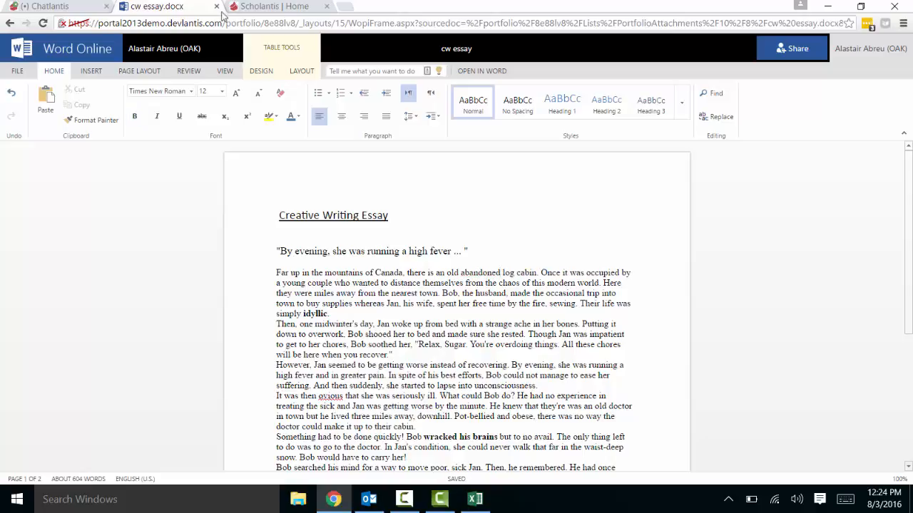
pyautogui.click(9, 23)
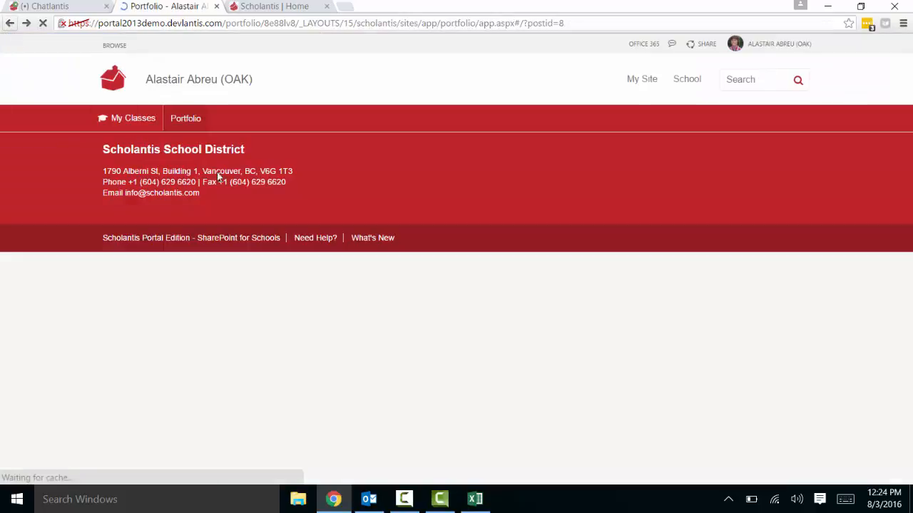
# Reply to the teacher's spelling comment on the Creative Writing Essay with "Have done !" and close the post.
pyautogui.scroll(-1, 522, 295)
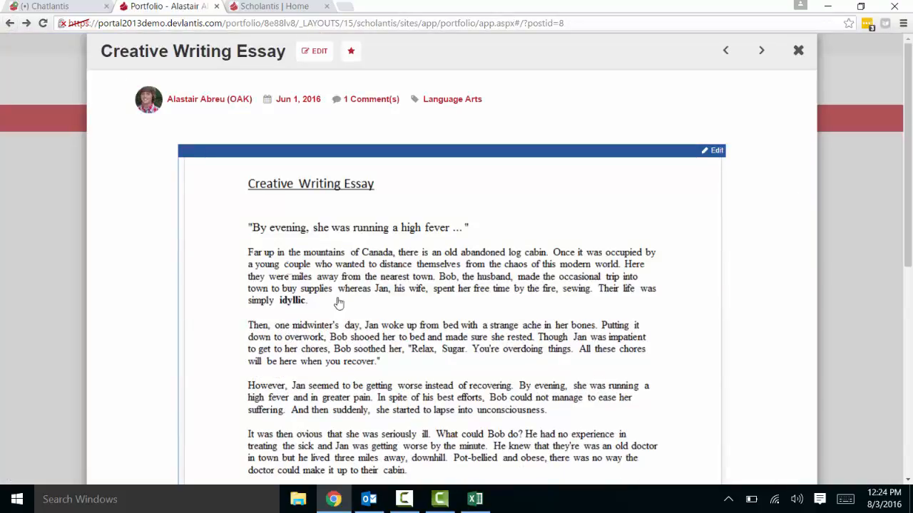
pyautogui.scroll(-10, 680, 322)
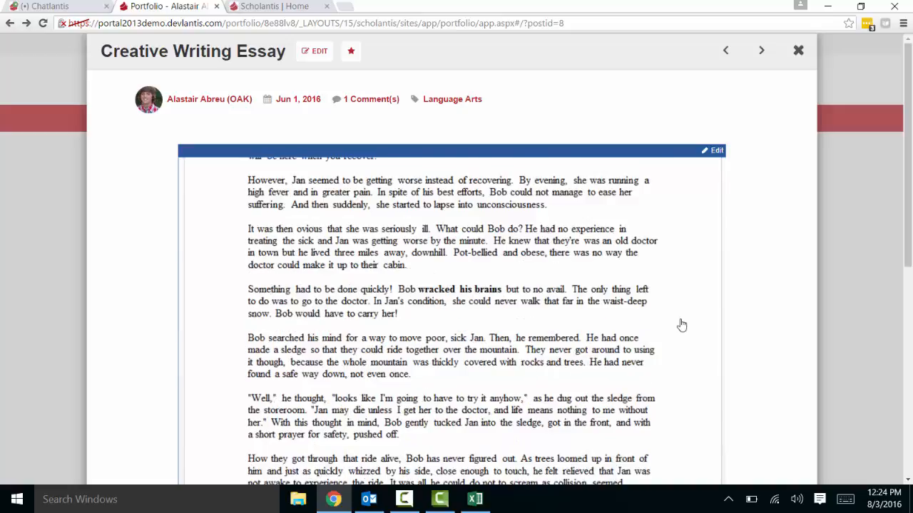
pyautogui.click(330, 433)
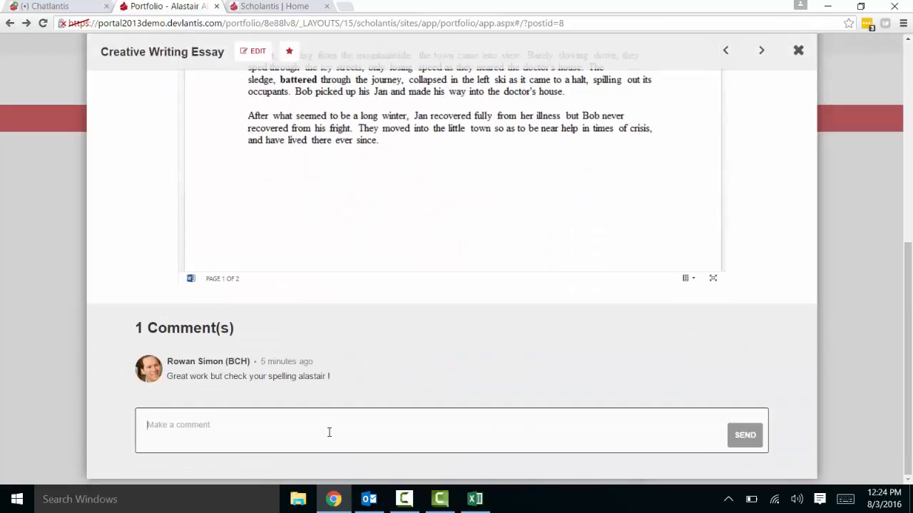
pyautogui.write('Have ')
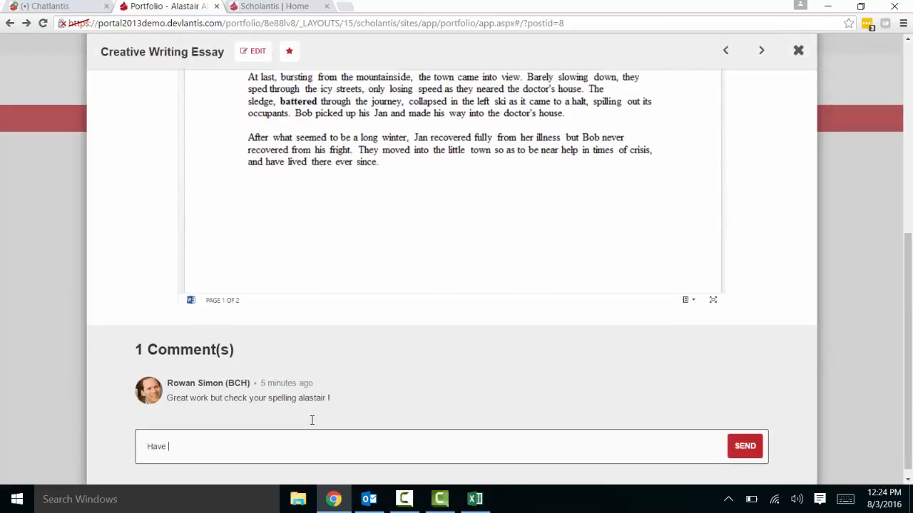
pyautogui.write('done !')
pyautogui.click(744, 449)
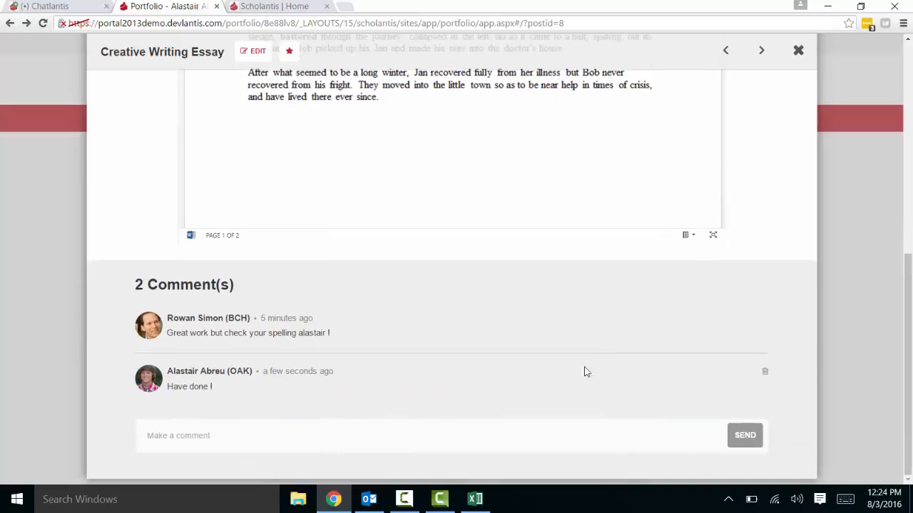
pyautogui.press('Escape')
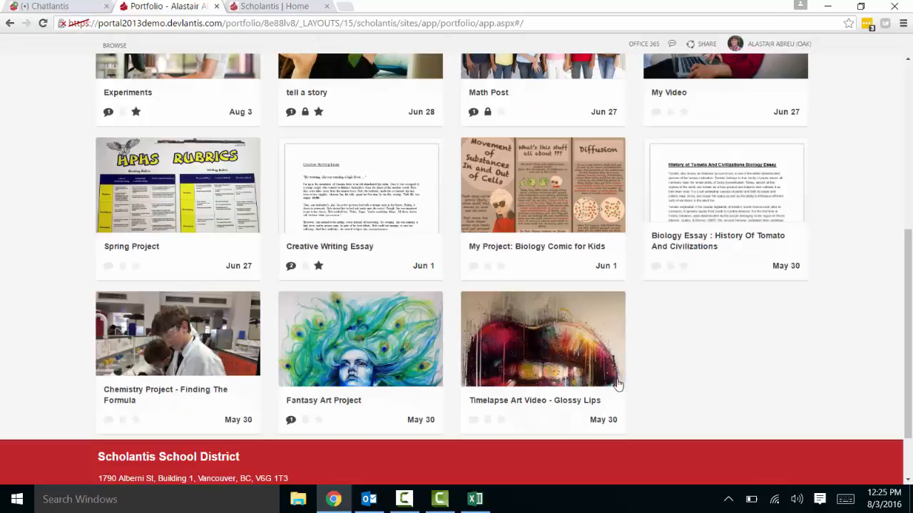
# Star the Fantasy Art Project post, view its comments, and return to the portfolio.
pyautogui.click(382, 335)
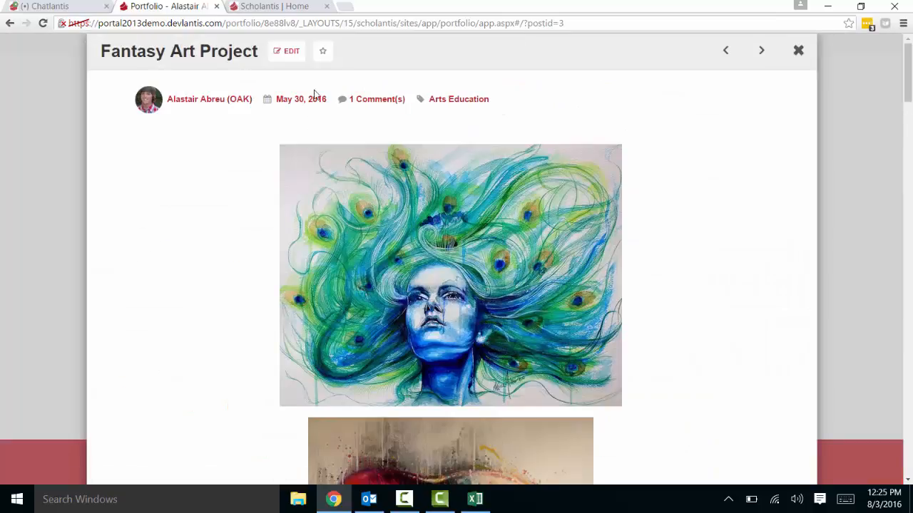
pyautogui.click(323, 52)
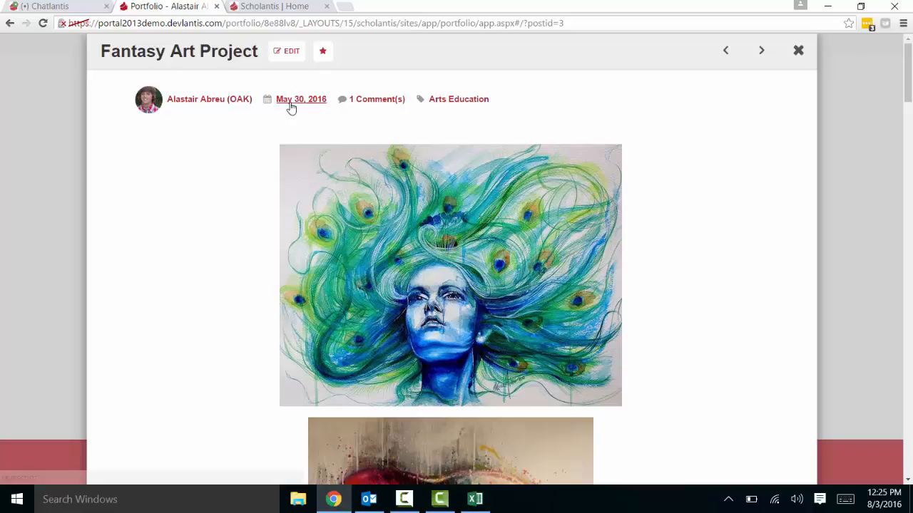
pyautogui.click(375, 100)
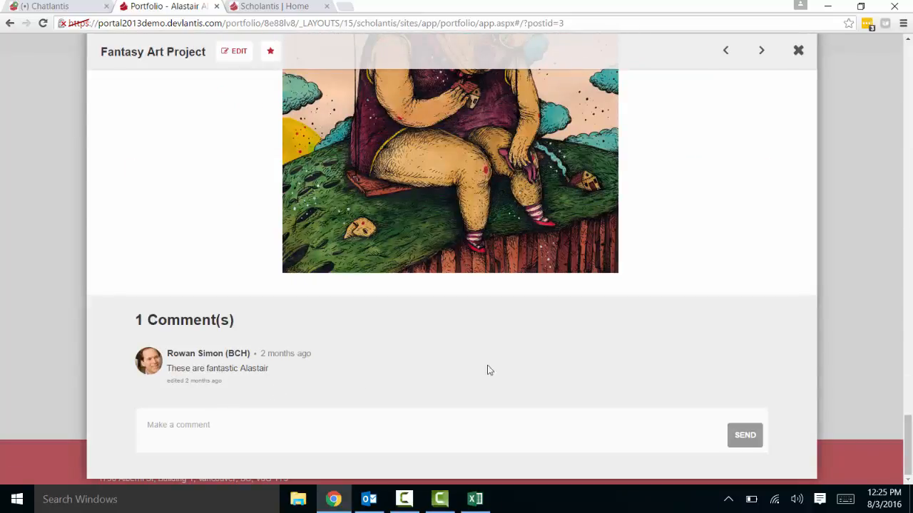
pyautogui.scroll(8, 749, 287)
pyautogui.scroll(10, 691, 204)
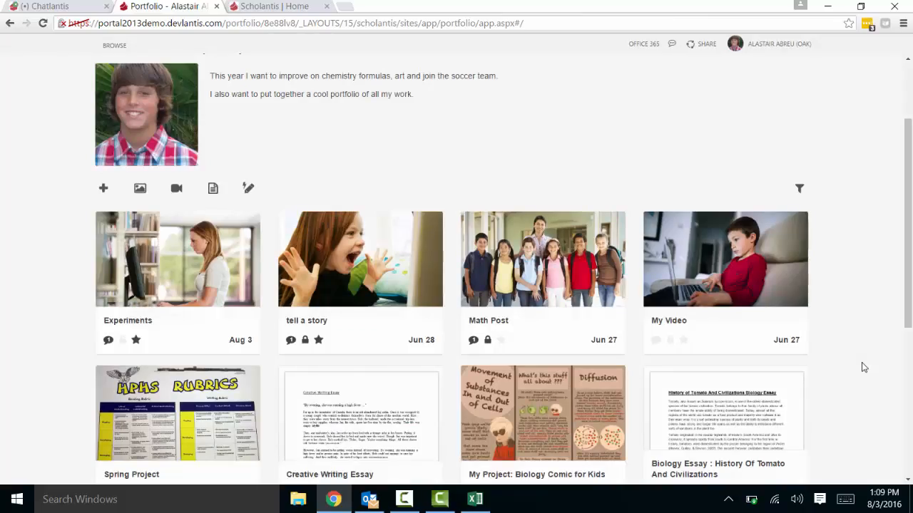
pyautogui.scroll(-1, 813, 335)
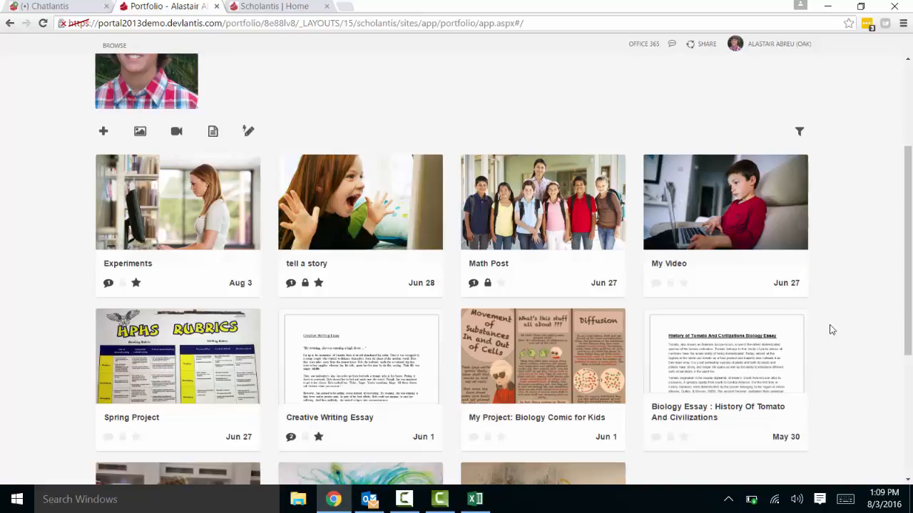
pyautogui.scroll(2, 834, 342)
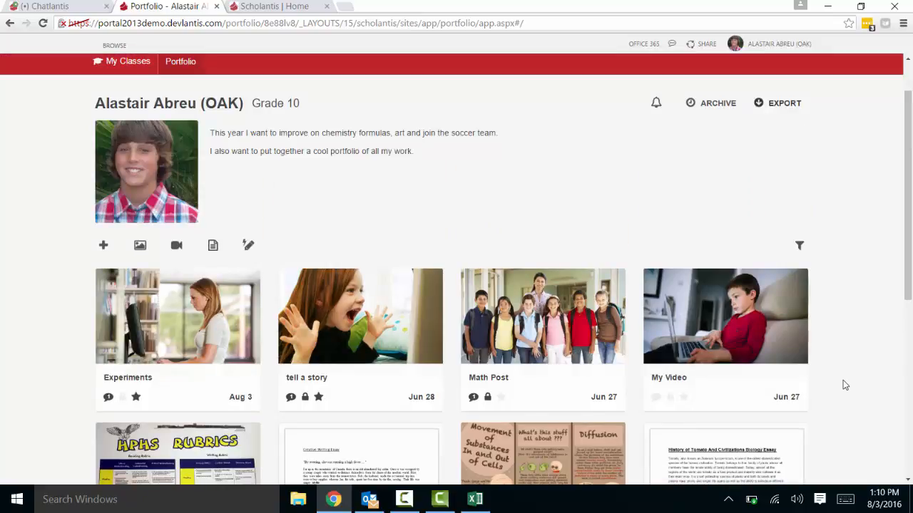